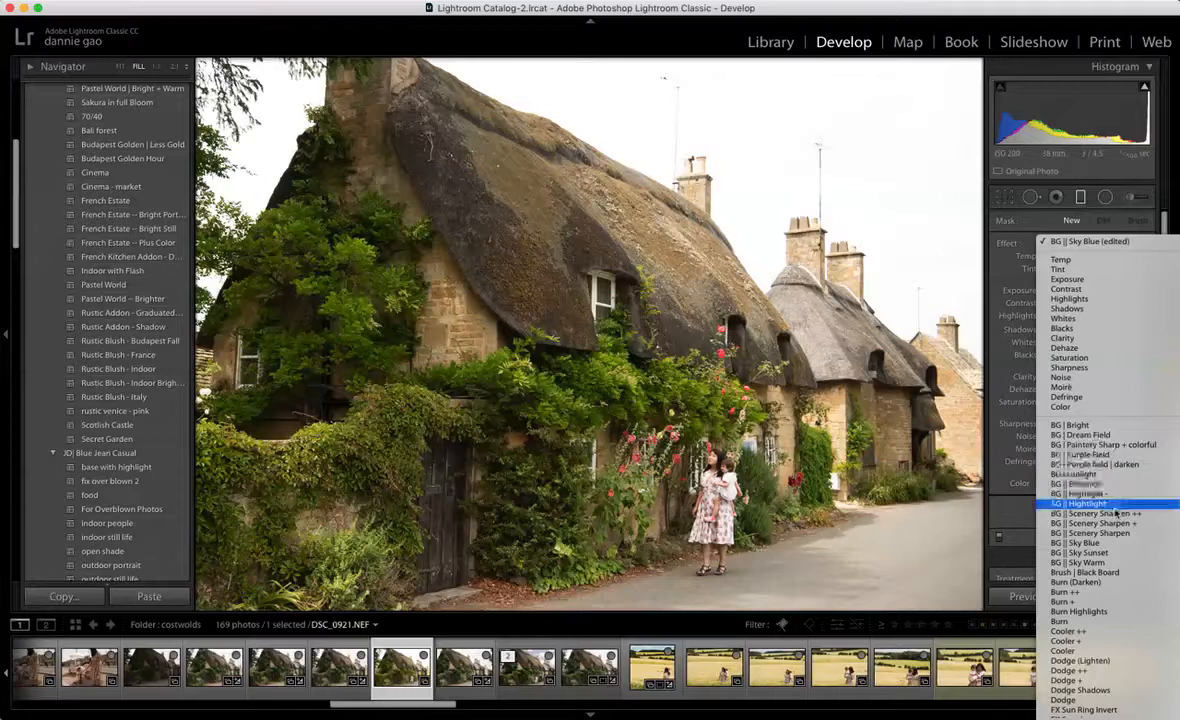
Step: Choose the BG || Sky Blue effect for the graduated filter and apply the Rustic Blush - Italy preset to the cottage photo
left_click(1120, 543)
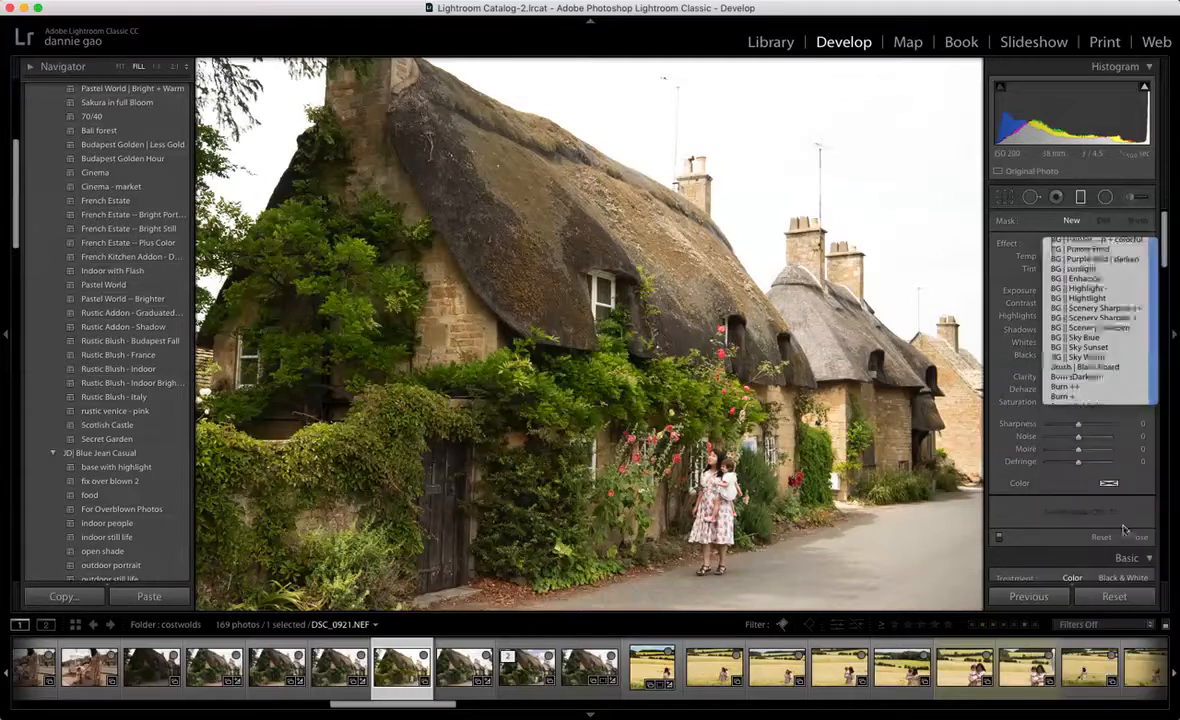
left_click(1081, 198)
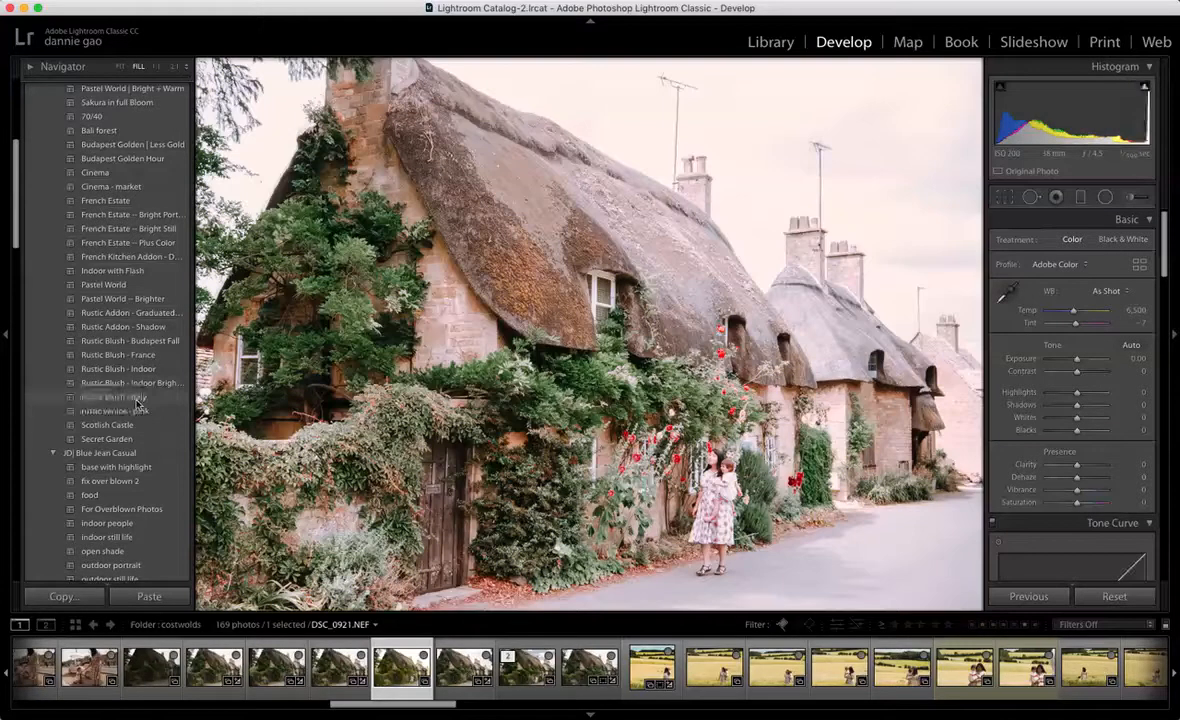
left_click(140, 397)
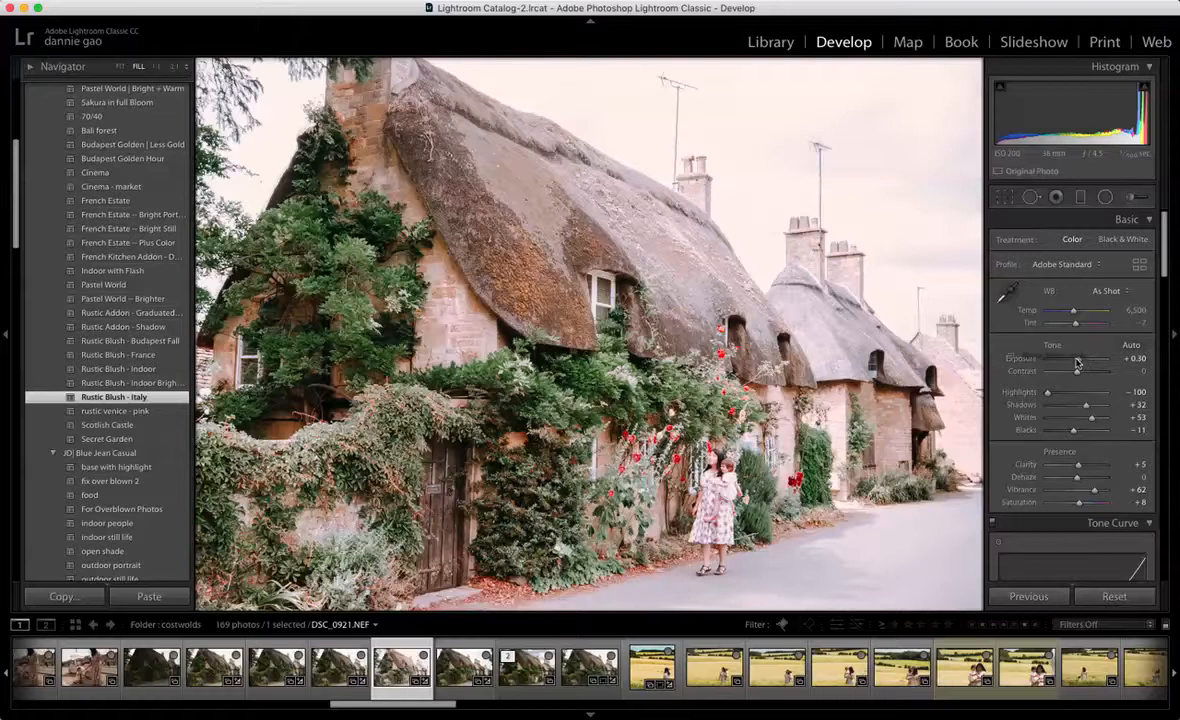
Step: Set the photo's overall Exposure to -0.20, Whites to -37, Blacks to -20 and Shadows to +45
left_click_drag(1077, 362, 1078, 364)
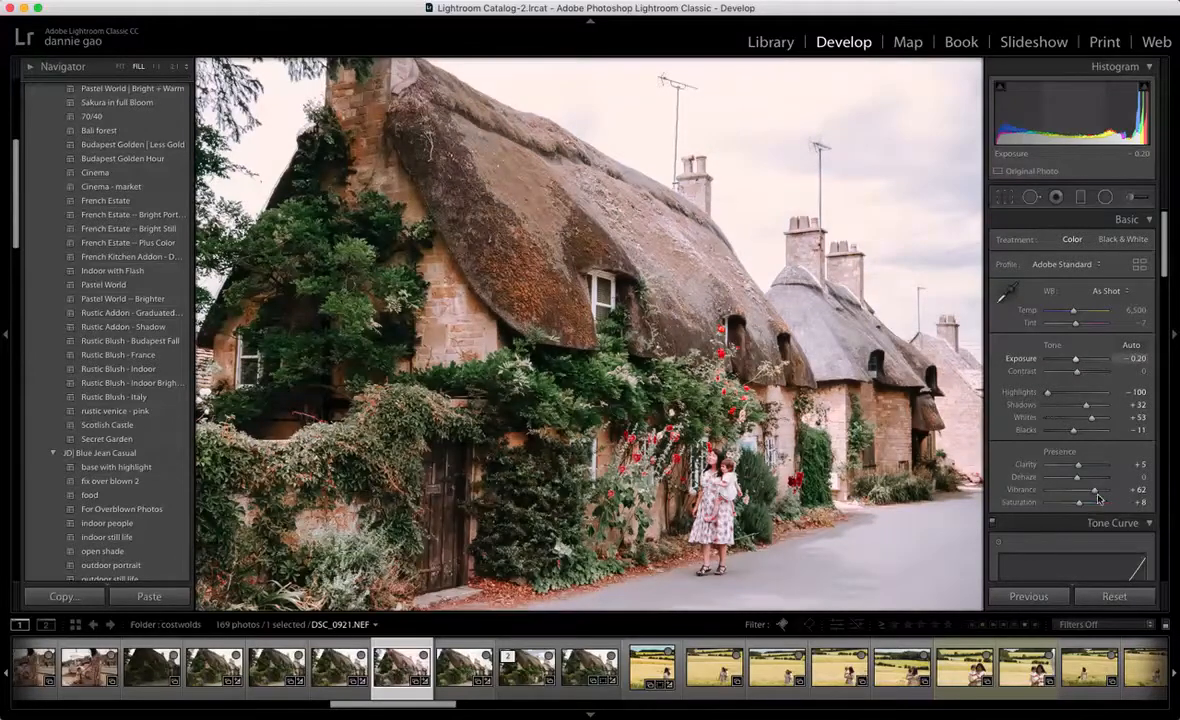
left_click_drag(1089, 423, 1079, 419)
left_click_drag(1073, 435, 1064, 448)
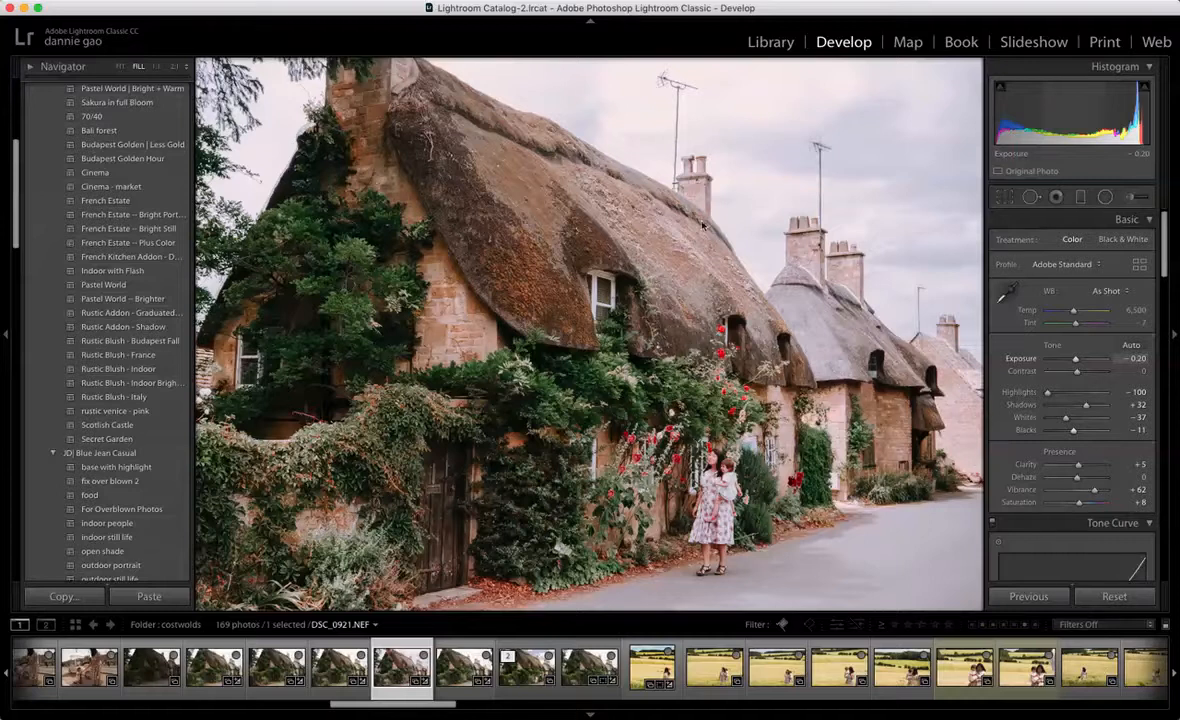
key("backslash")
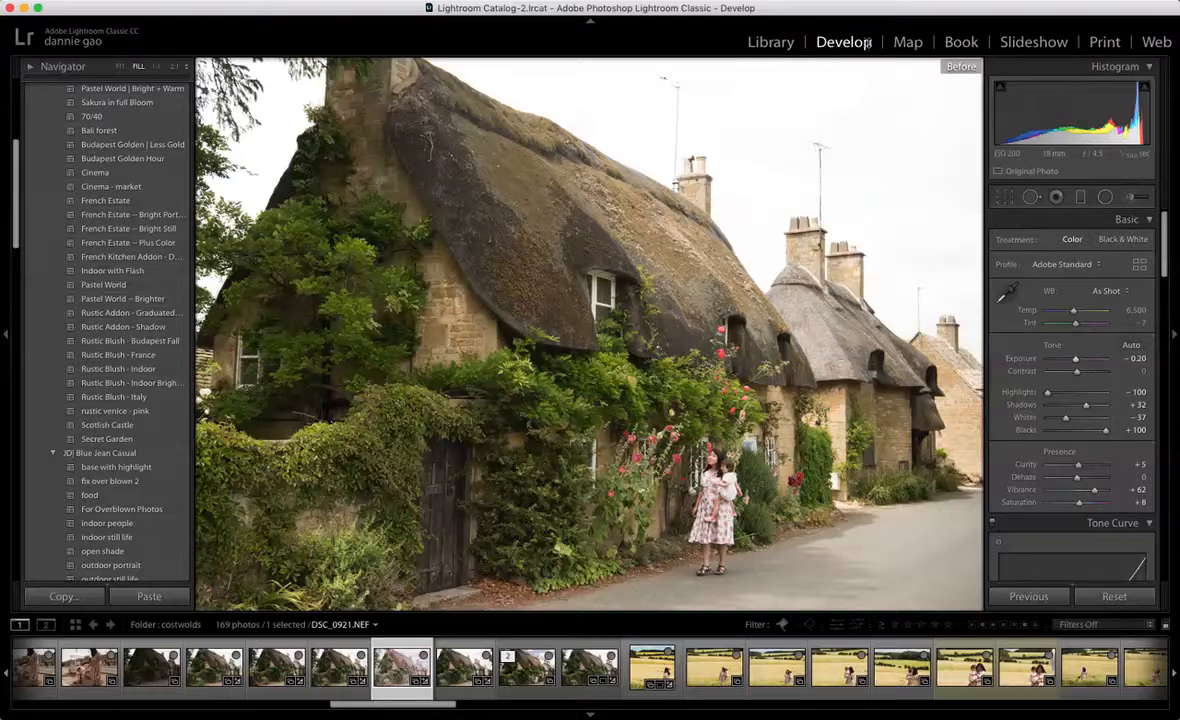
key("backslash")
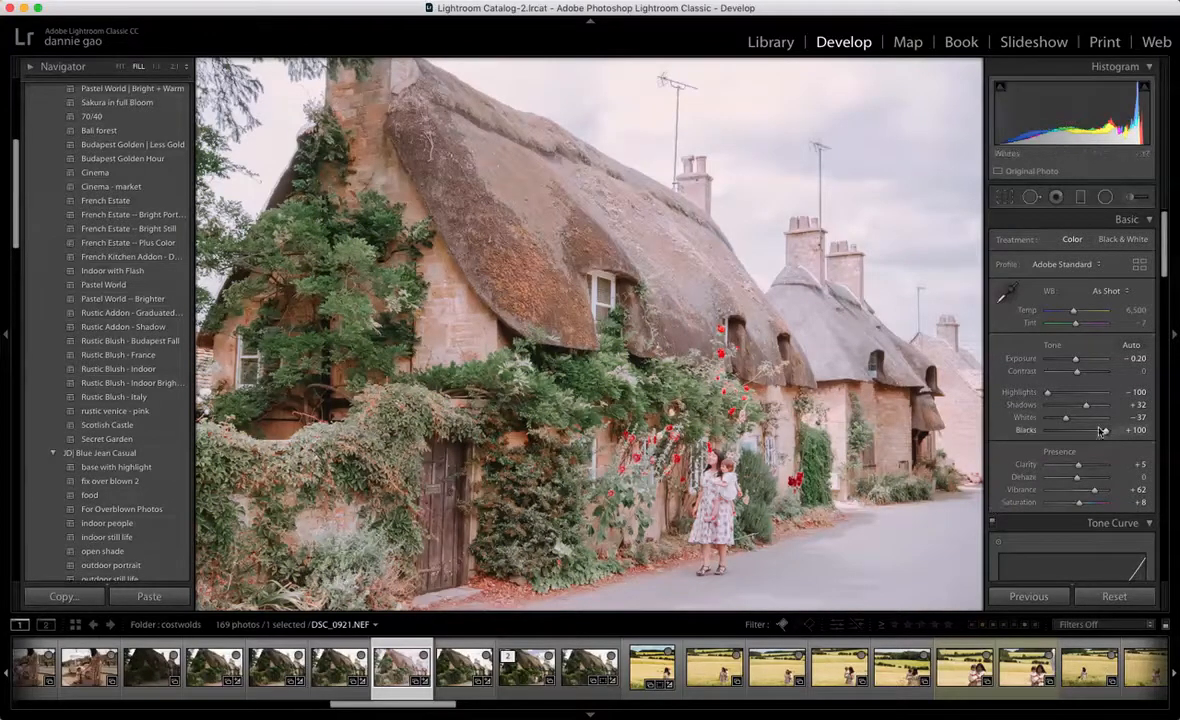
left_click_drag(1105, 430, 1089, 407)
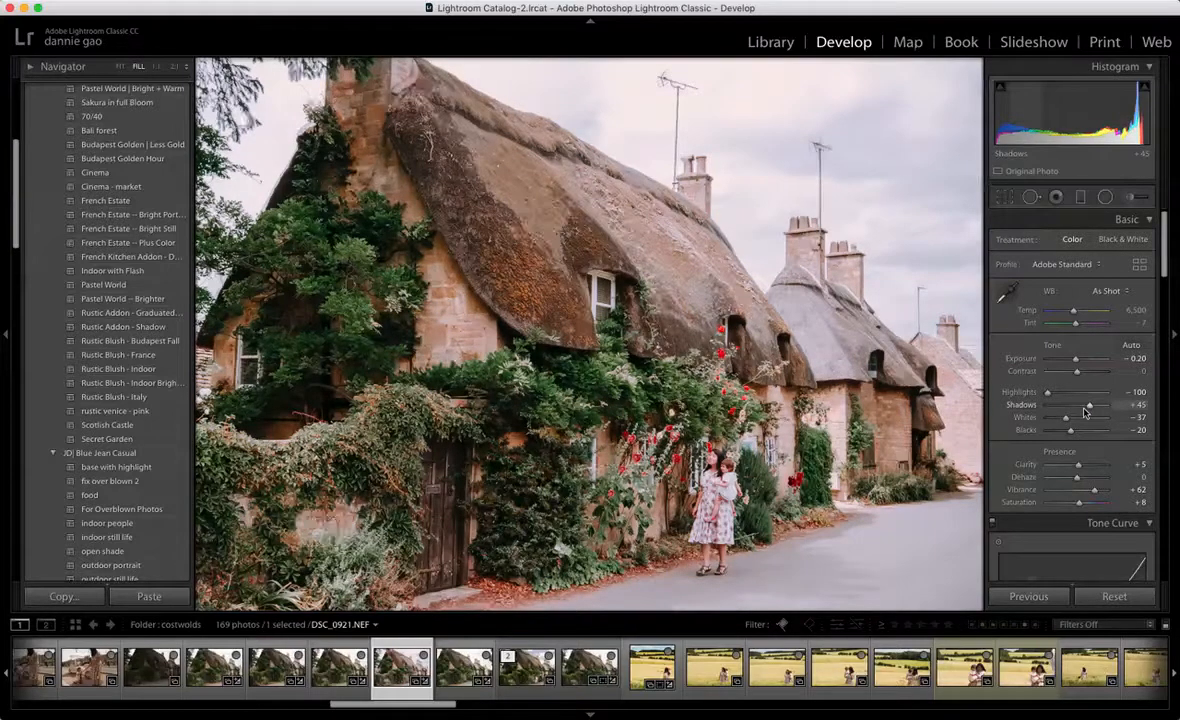
Step: Compare the edited cottage photo with its unedited version several times
key("backslash")
key("backslash")
key("backslash")
key("backslash")
key("backslash")
key("backslash")
key("backslash")
key("backslash")
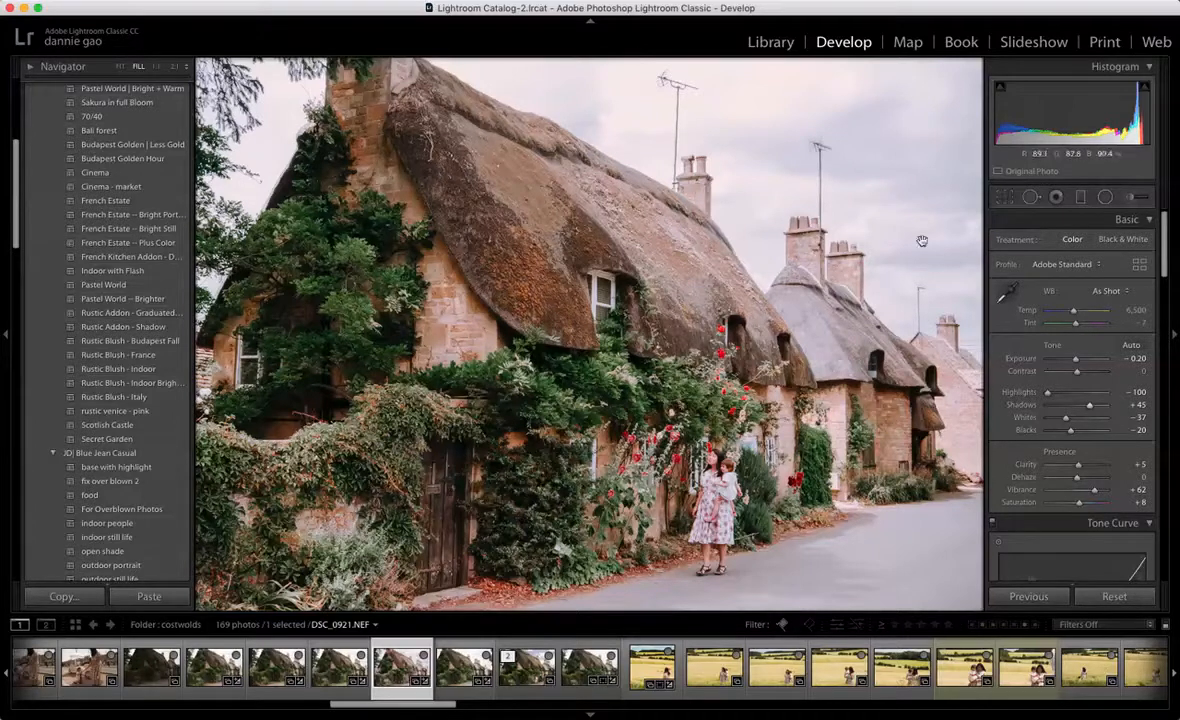
Step: Add a graduated filter with the BG || Sky Blue effect, running downward from the sky across the thatched roof
left_click(1080, 197)
left_click(1083, 247)
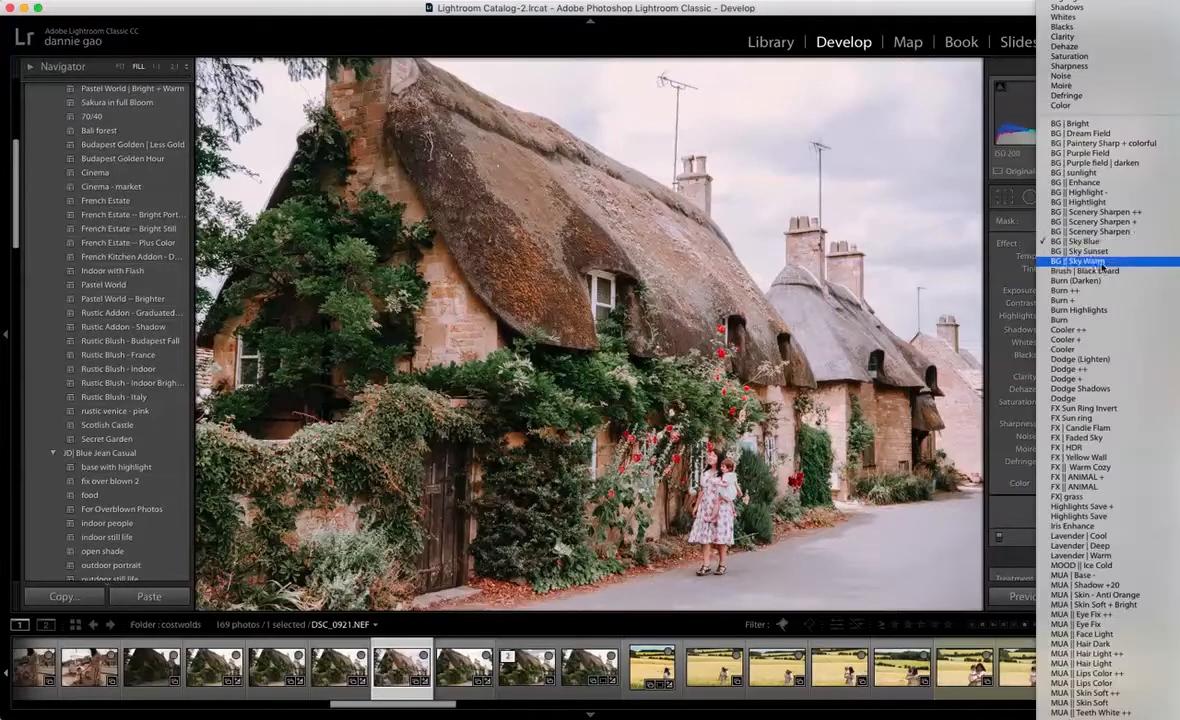
left_click(1094, 246)
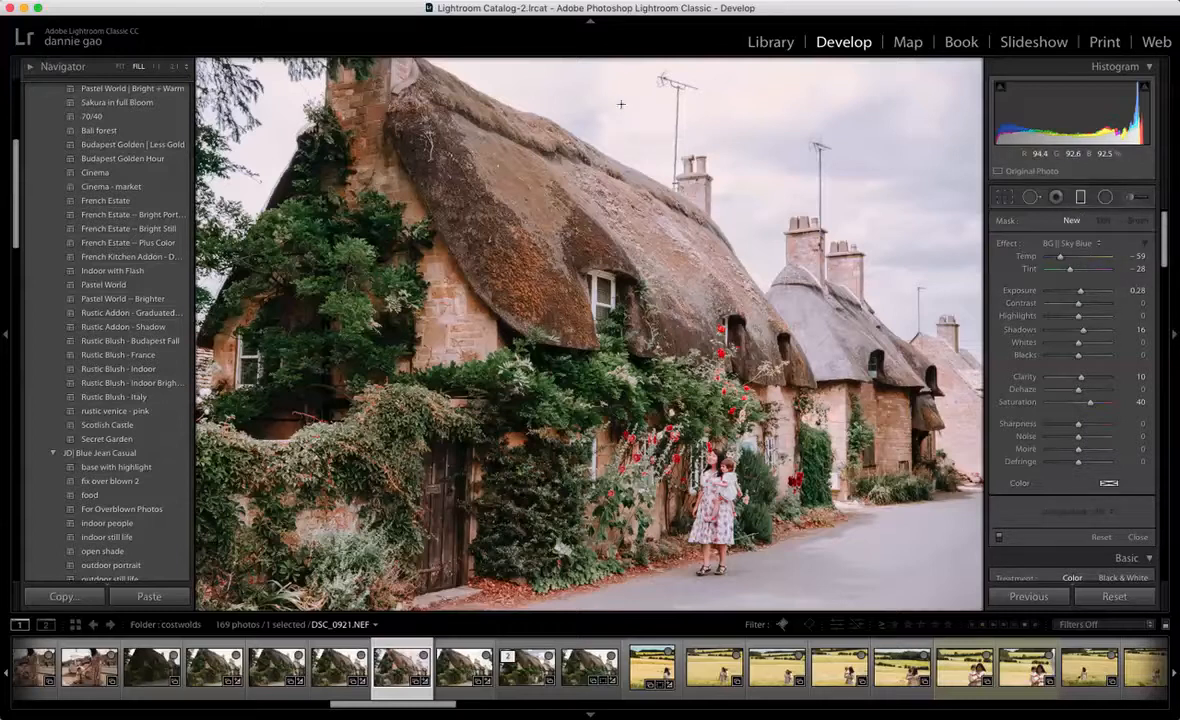
left_click_drag(617, 98, 594, 391)
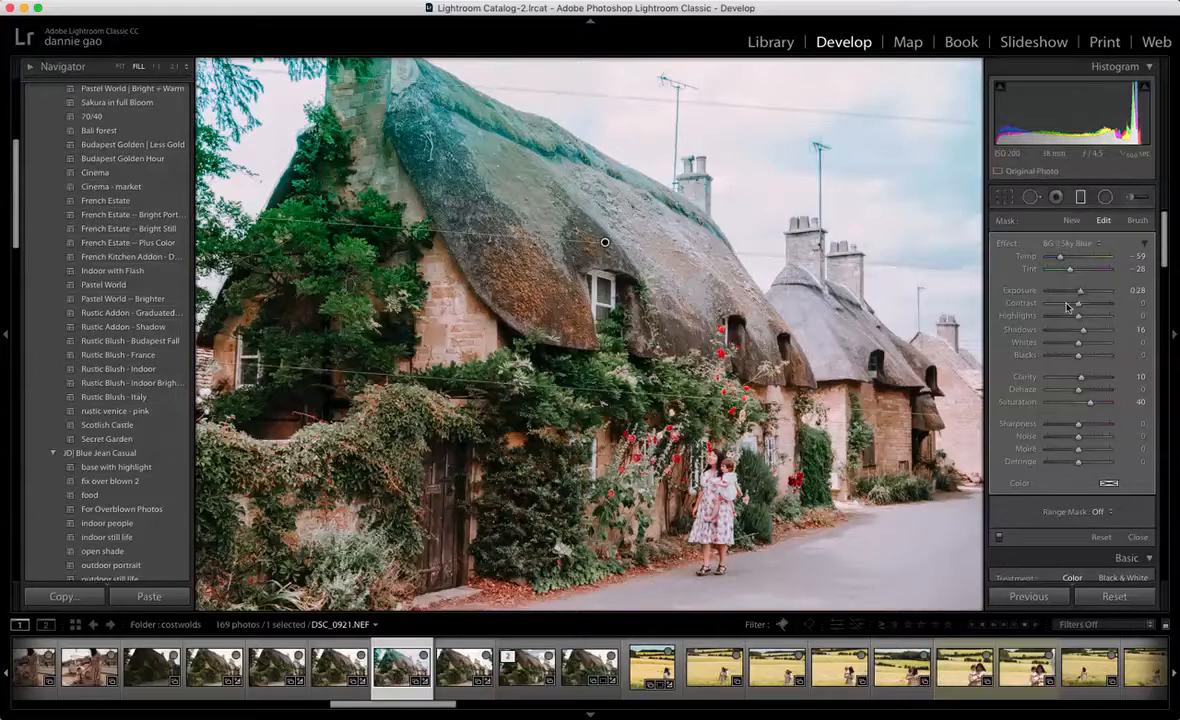
Step: Set the sky filter's Exposure to -1.09, Contrast to -61, Highlights to -34, Shadows to -41, Whites to 11 and Blacks to -30
left_click_drag(1080, 290, 1073, 290)
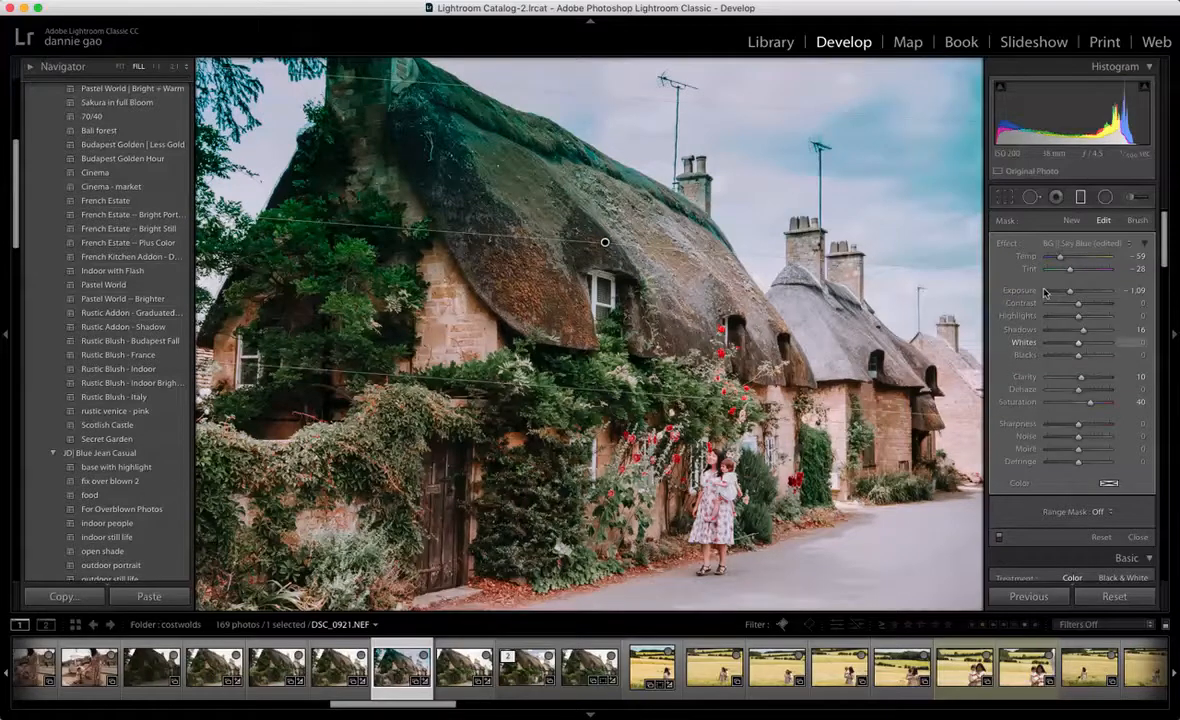
mouse_move(1069, 292)
left_mouse_down()
mouse_move(1085, 291)
mouse_move(1073, 291)
left_mouse_up()
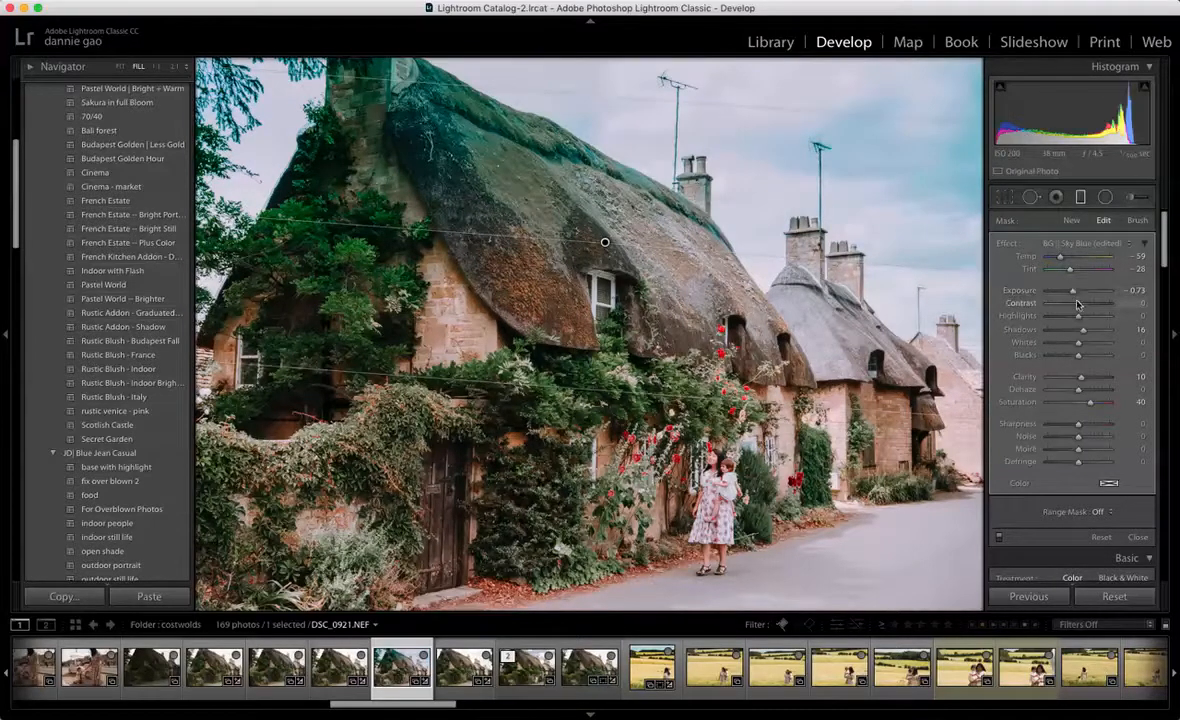
key("super+z")
left_click_drag(1080, 307, 1074, 355)
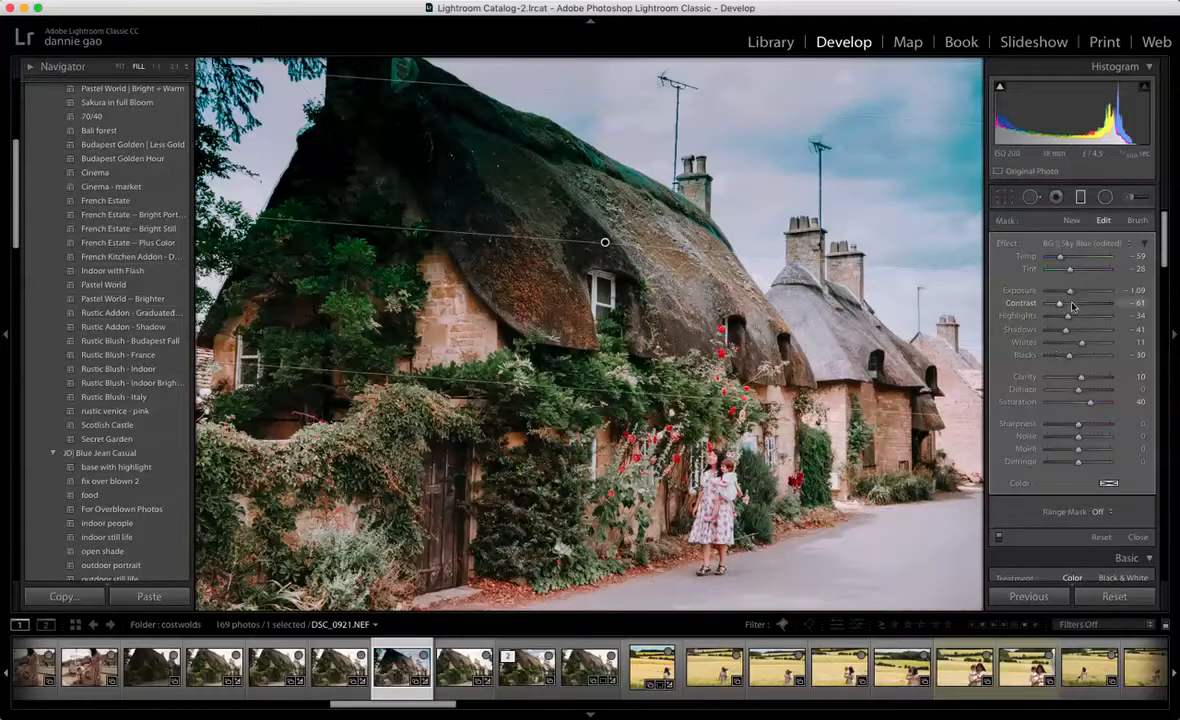
Step: Erase the sky filter from the near chimney and the adjoining thatch with an erase brush of size 17.9 and flow 63
left_click(1139, 221)
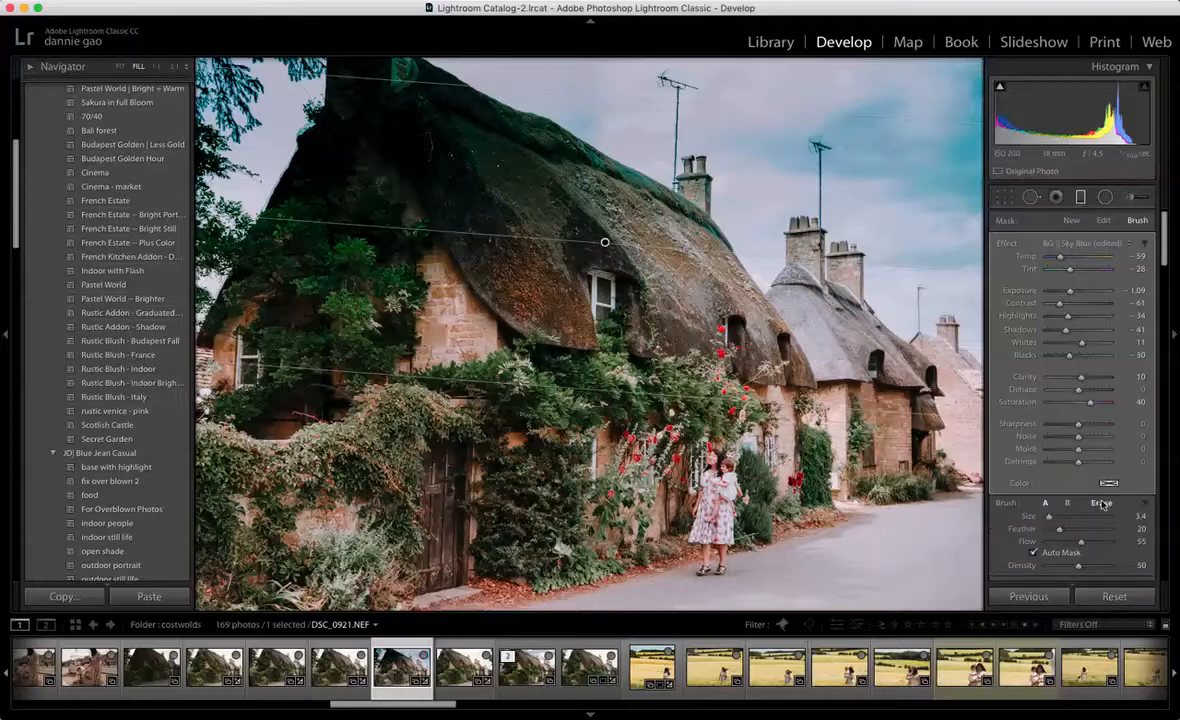
left_click(1102, 503)
left_click_drag(1051, 517, 1059, 518)
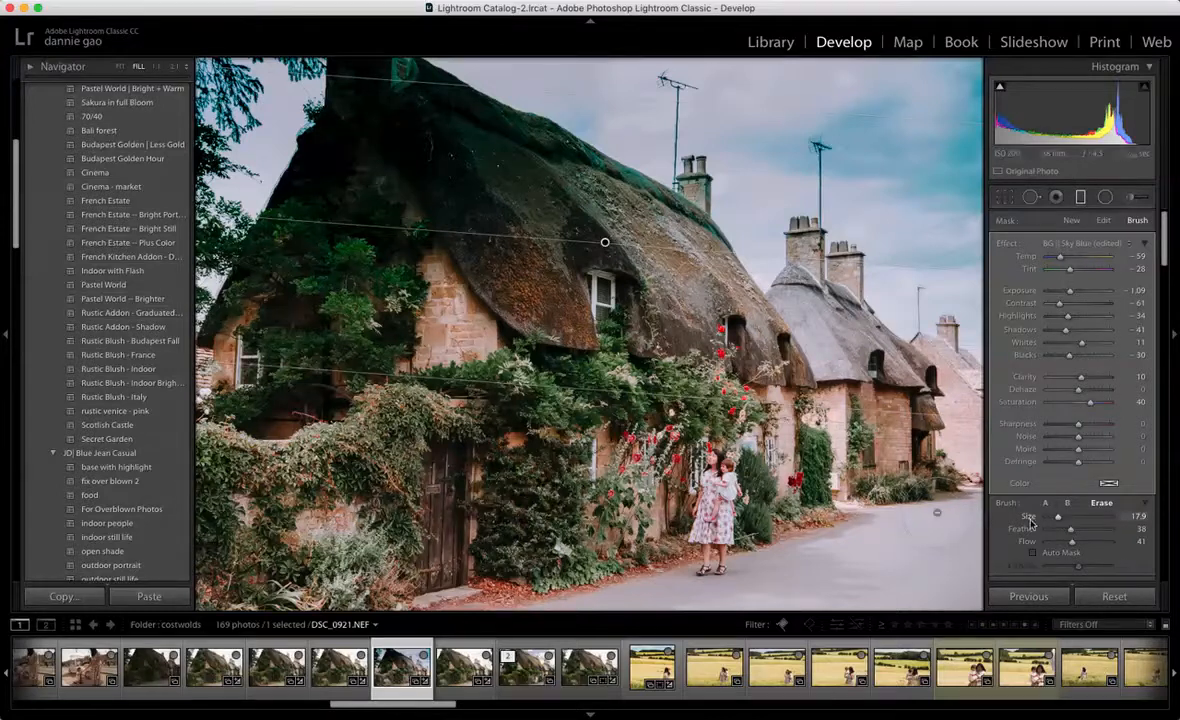
mouse_move(369, 105)
left_mouse_down()
mouse_move(361, 150)
mouse_move(377, 126)
mouse_move(423, 146)
mouse_move(461, 137)
mouse_move(356, 205)
mouse_move(369, 163)
mouse_move(336, 155)
mouse_move(298, 171)
mouse_move(382, 261)
mouse_move(371, 214)
left_mouse_up()
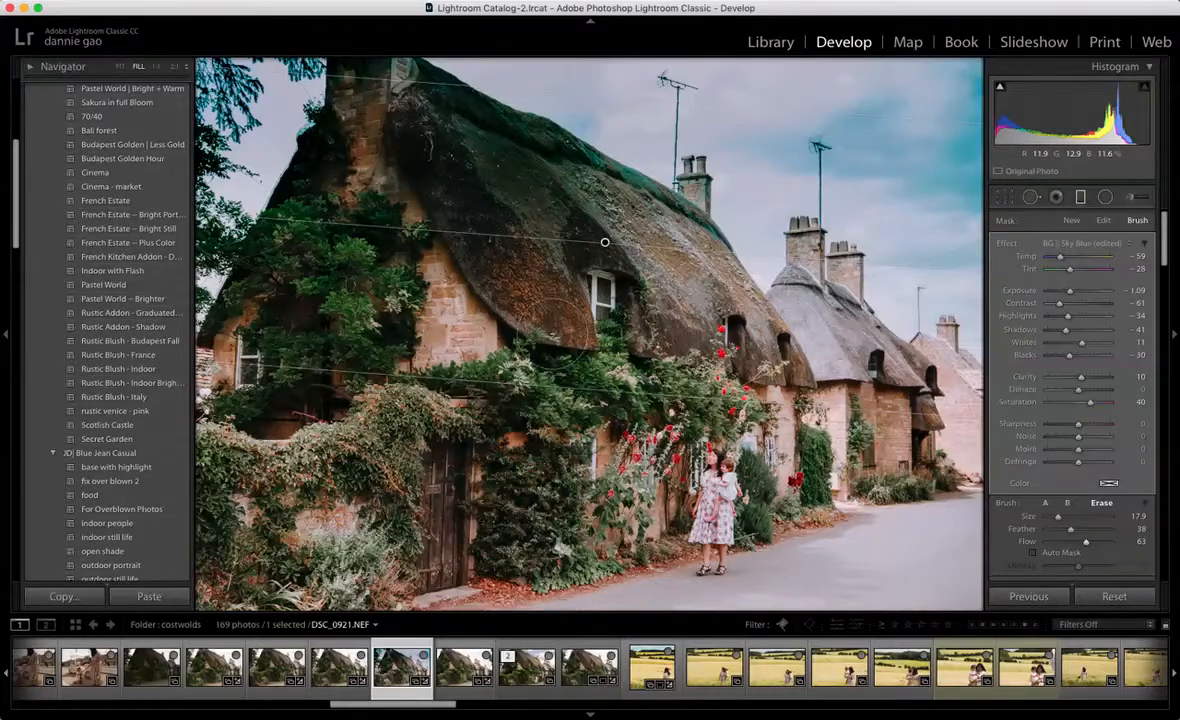
mouse_move(380, 170)
left_mouse_down()
mouse_move(430, 110)
mouse_move(475, 155)
mouse_move(488, 150)
mouse_move(460, 150)
left_mouse_up()
Step: Erase the sky filter from the rest of the thatched roof at flow 57, reducing the brush to 9.0 and 2.3 for its ridge
left_click_drag(1088, 542, 1085, 545)
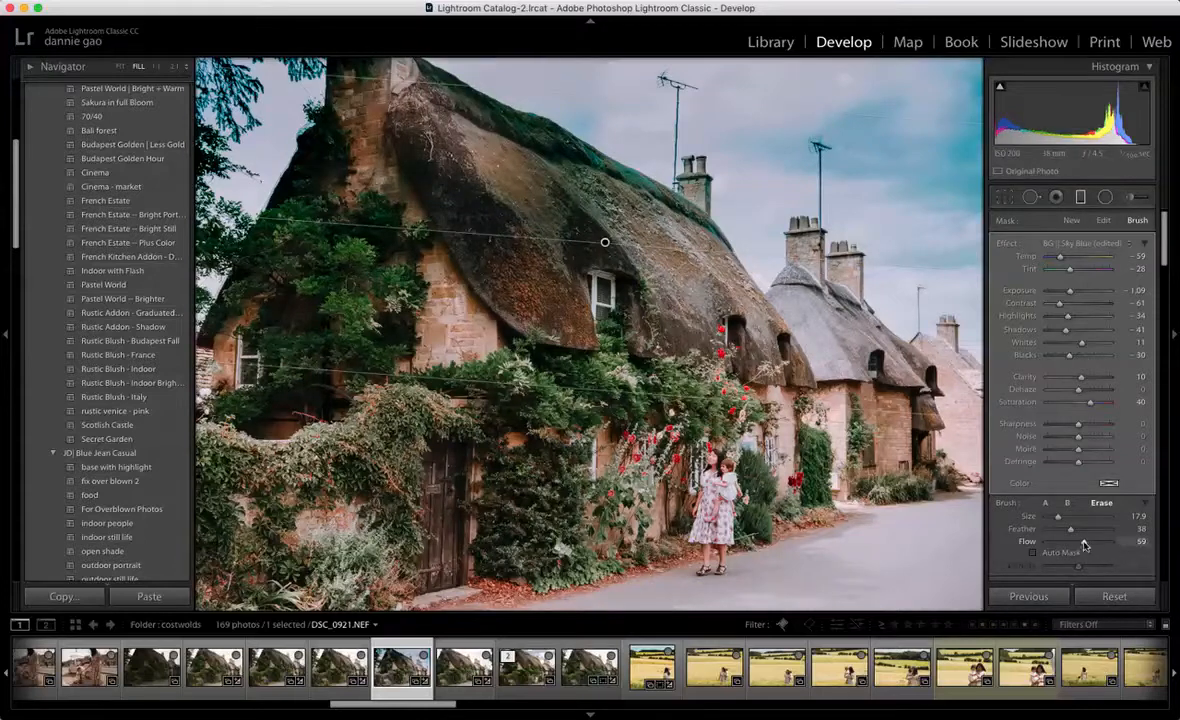
mouse_move(507, 170)
left_mouse_down()
mouse_move(494, 150)
mouse_move(612, 205)
mouse_move(500, 275)
mouse_move(325, 240)
mouse_move(278, 285)
mouse_move(267, 253)
mouse_move(199, 312)
mouse_move(394, 249)
mouse_move(599, 292)
mouse_move(490, 165)
mouse_move(425, 232)
mouse_move(490, 285)
mouse_move(590, 259)
left_mouse_up()
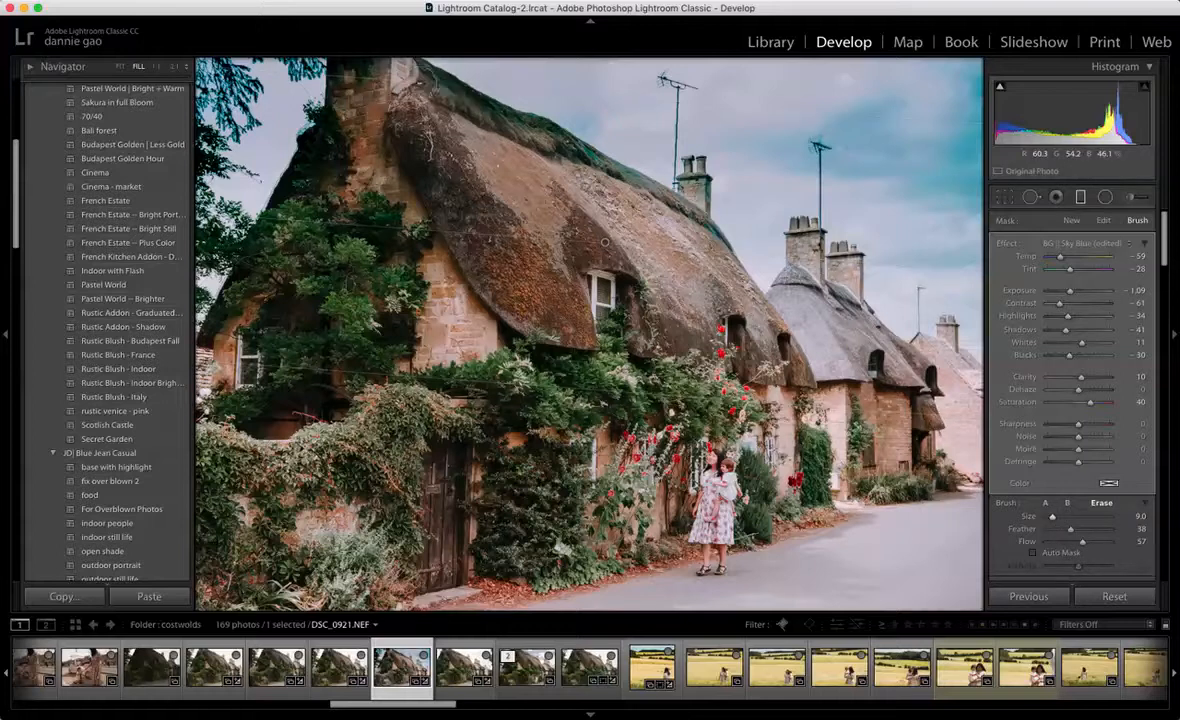
mouse_move(455, 107)
left_mouse_down()
mouse_move(431, 102)
mouse_move(635, 195)
left_mouse_up()
left_click_drag(1052, 516, 1048, 518)
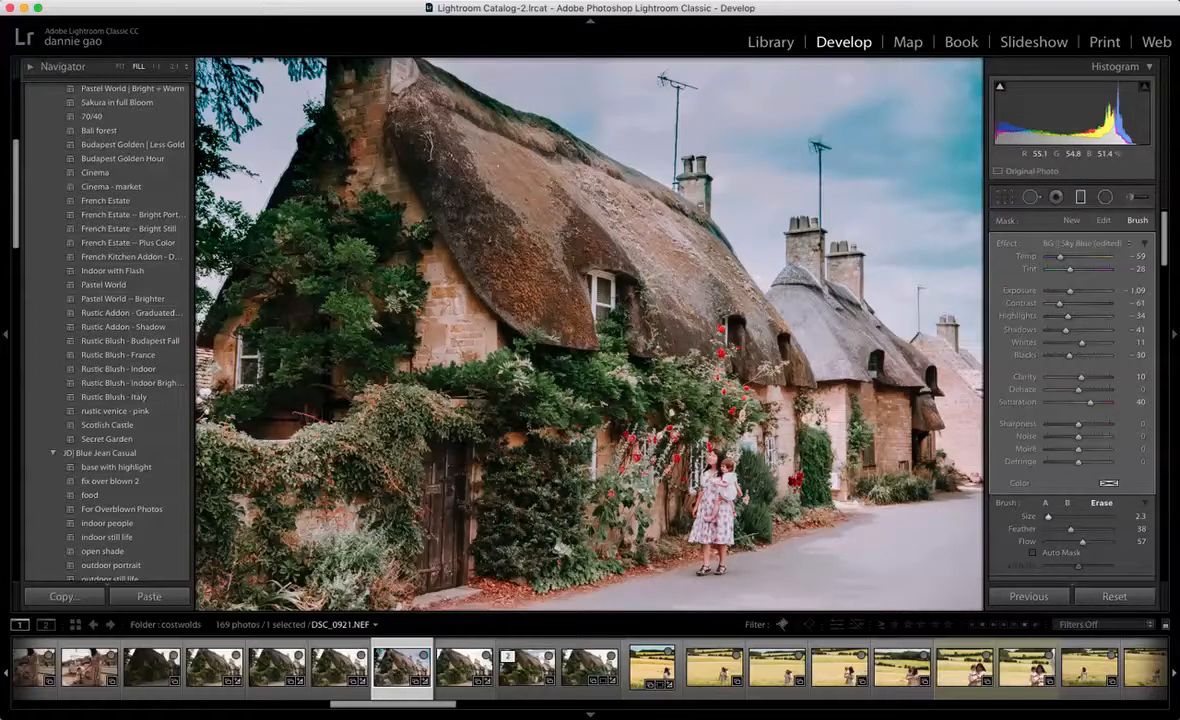
left_click_drag(637, 157, 645, 190)
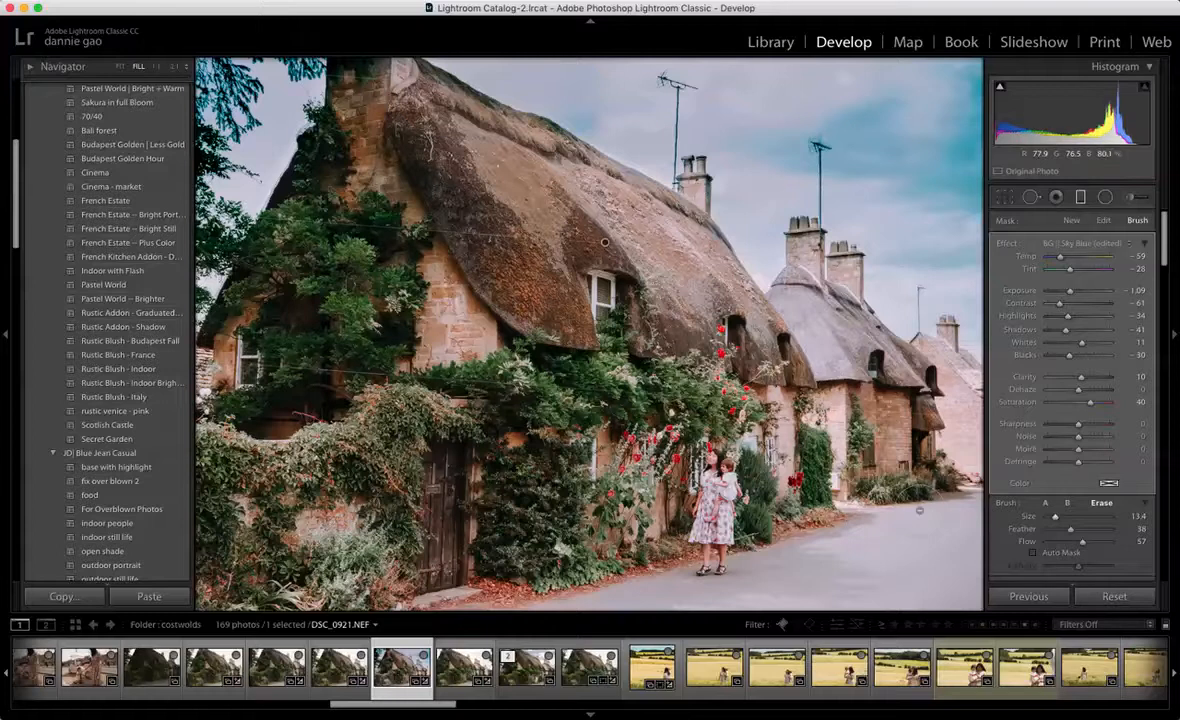
Step: Reselect the existing sky filter, set its Contrast to -25 and Whites to 59, and close the graduated filter
left_click(1072, 221)
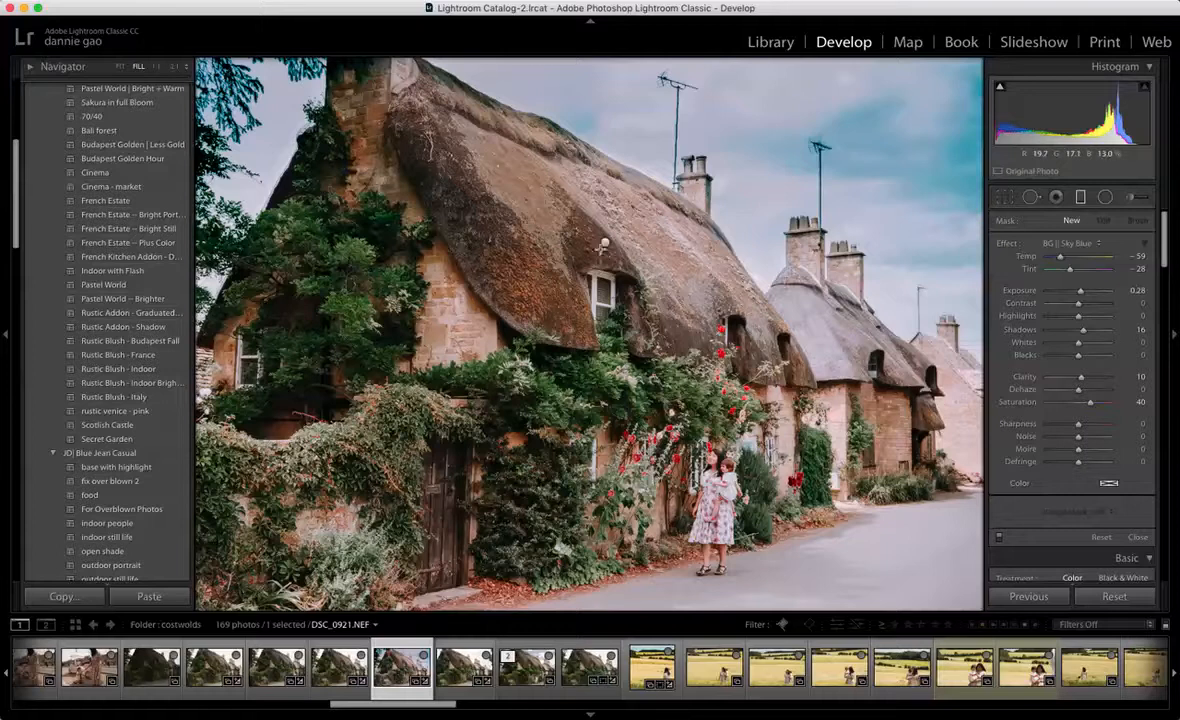
left_click(604, 245)
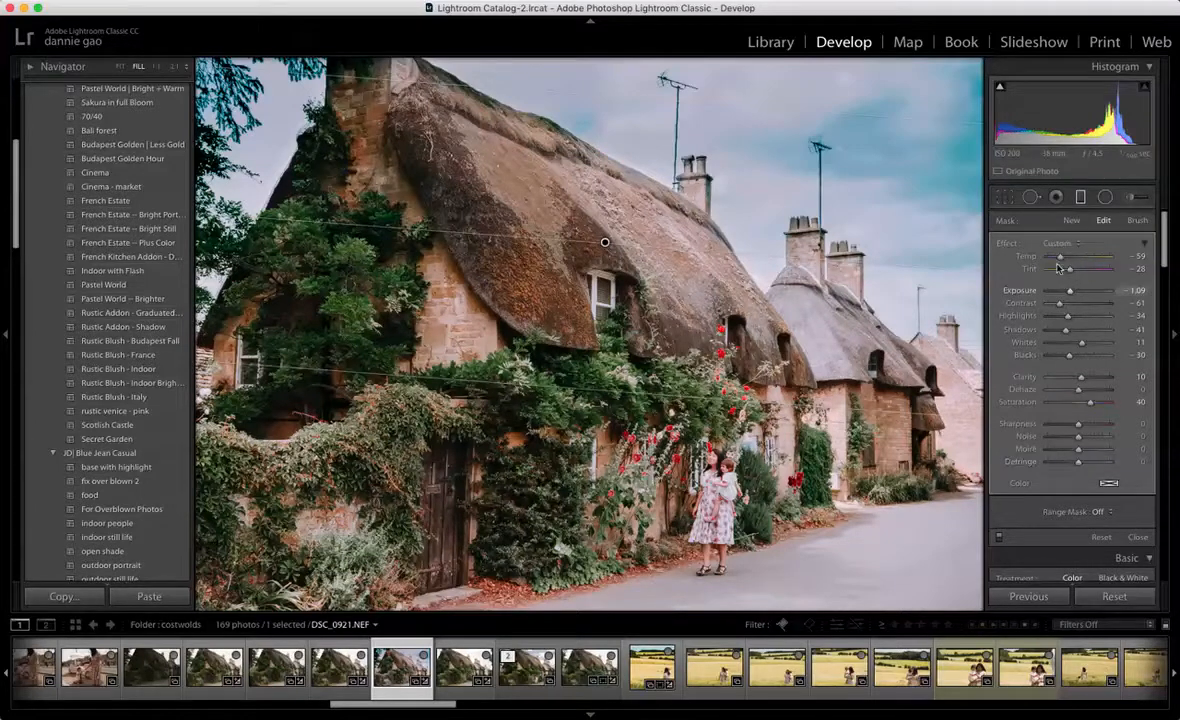
left_click_drag(1059, 304, 1073, 309)
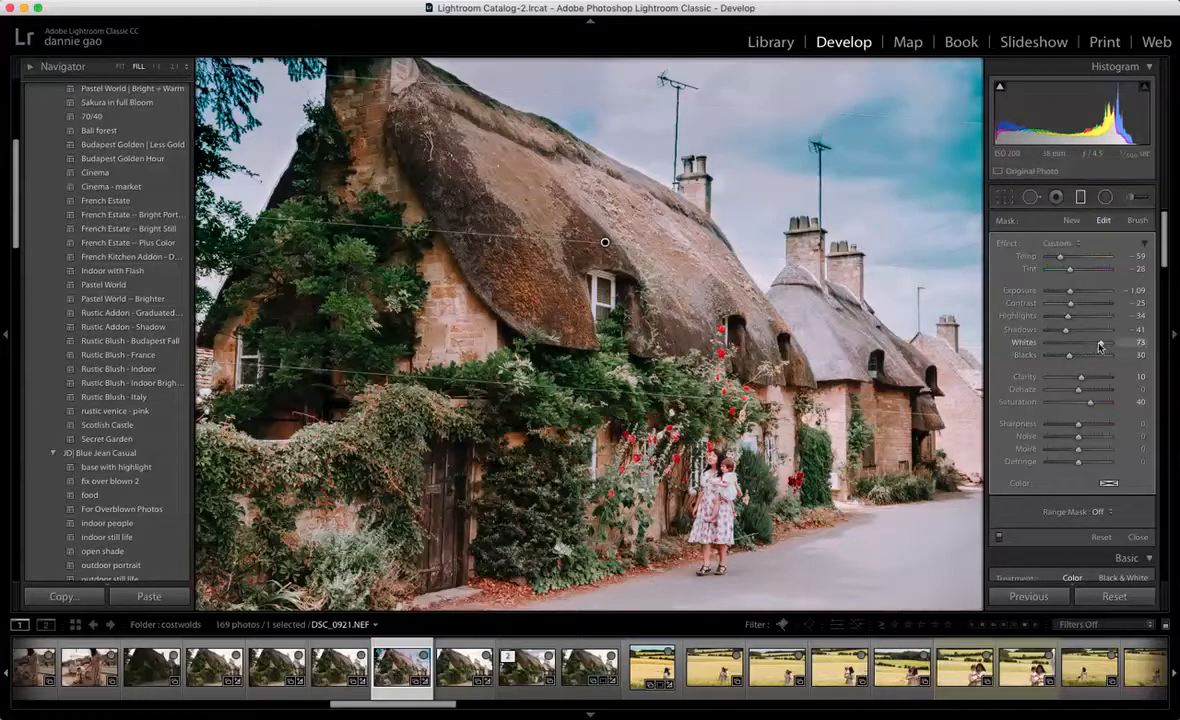
left_click_drag(1097, 346, 1095, 346)
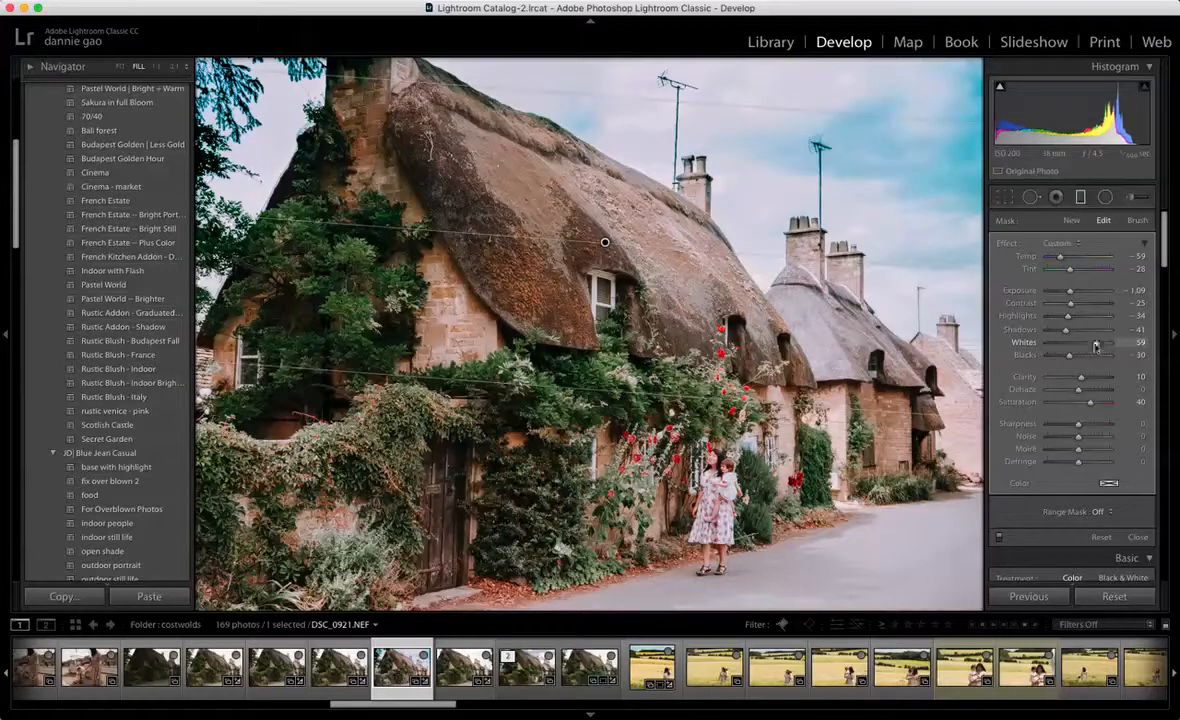
left_click(1083, 197)
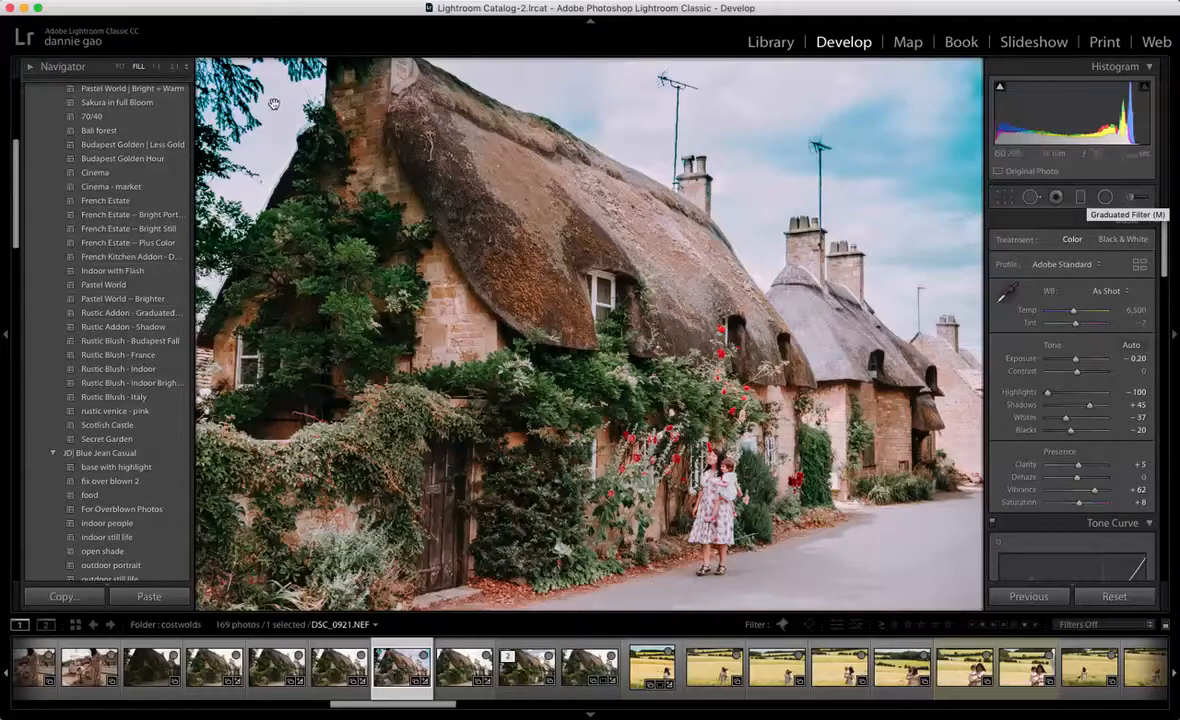
Step: Reopen the sky filter for editing and reload DSC_0921.NEF by switching to DSC_0923.NEF and back
left_click(1080, 197)
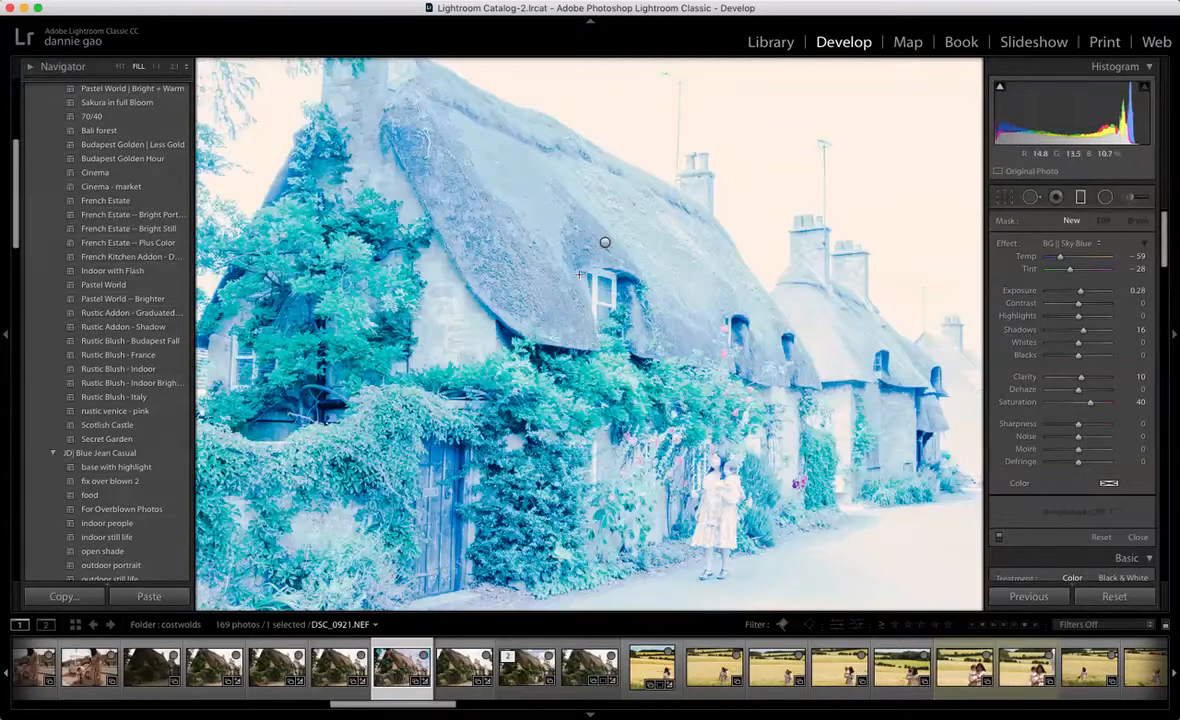
left_click(606, 241)
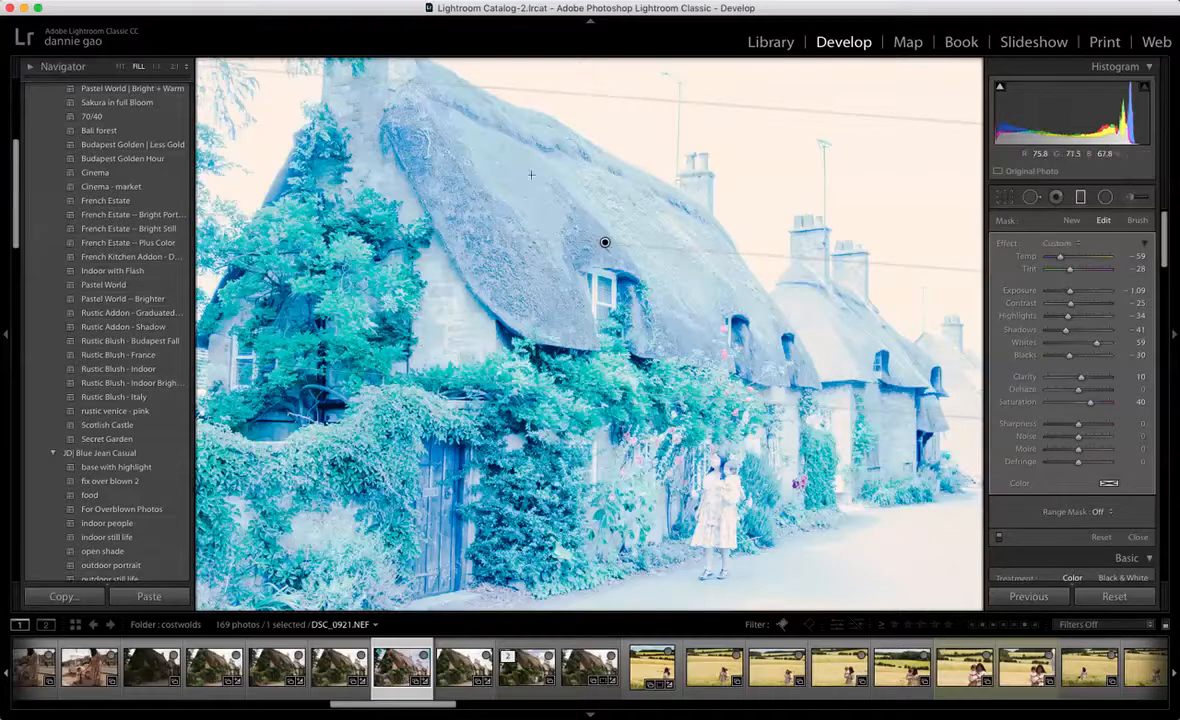
left_click(456, 667)
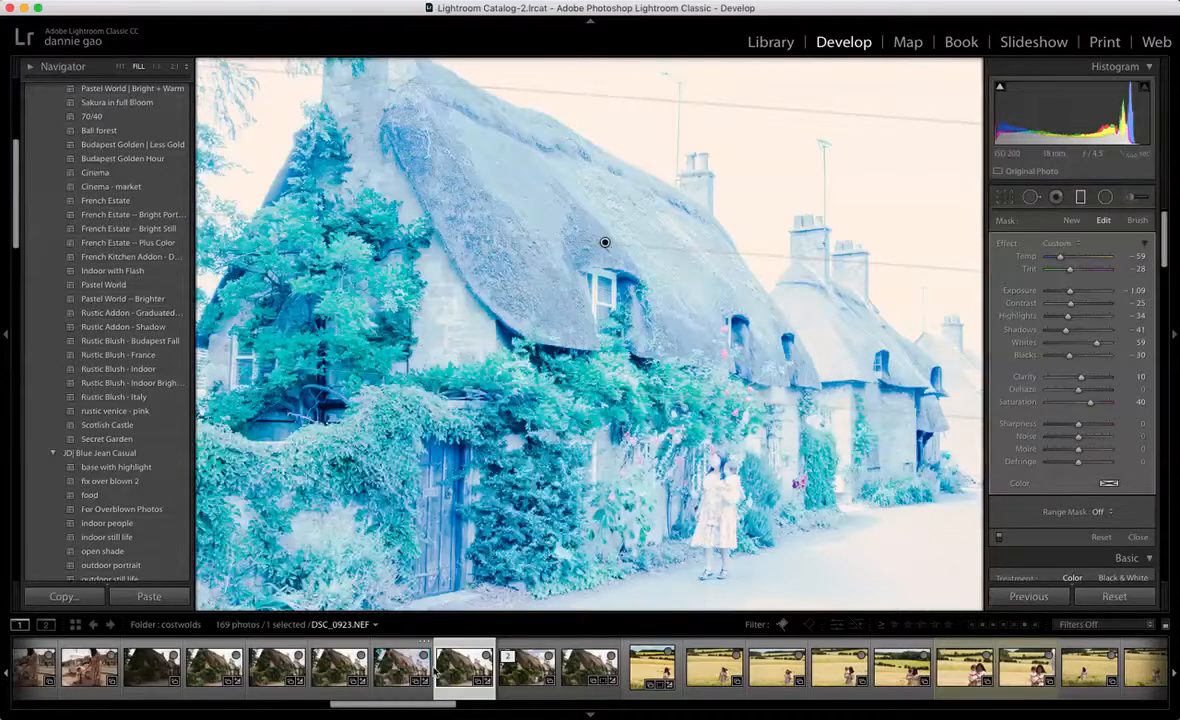
left_click(395, 667)
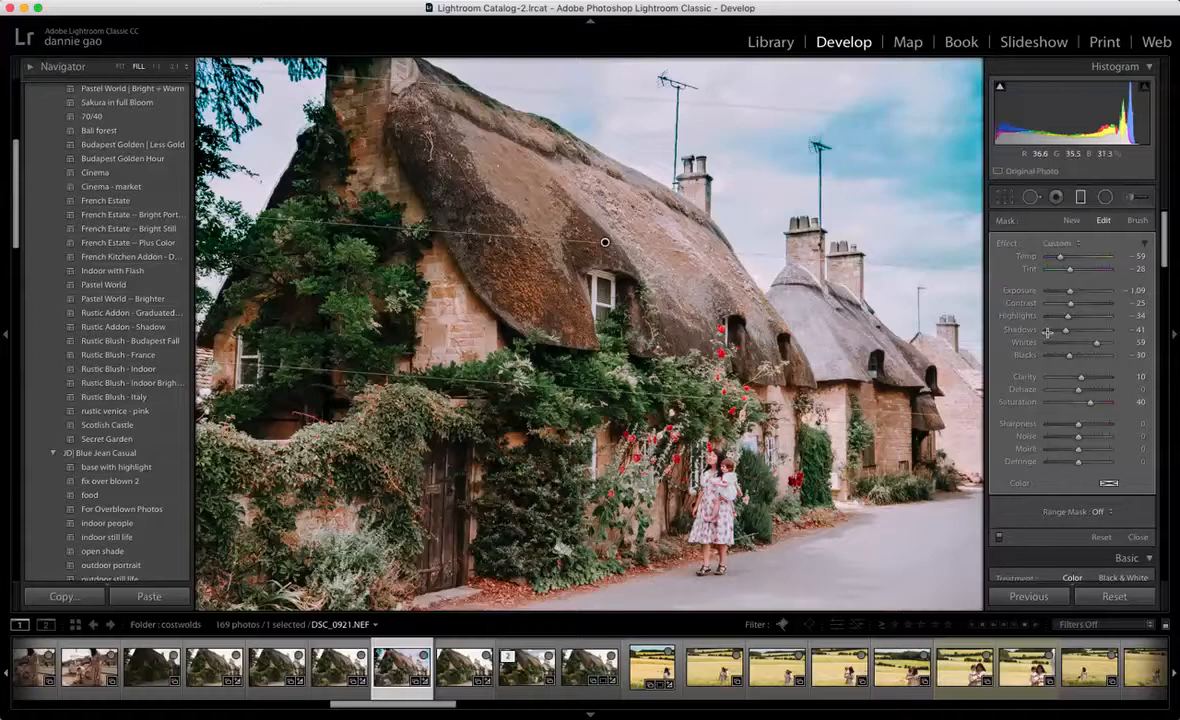
Step: Erase the sky filter from the overhanging tree leaves with a size 5.6, flow 30 erase brush, and close the filter
left_click(1137, 220)
left_click(1113, 508)
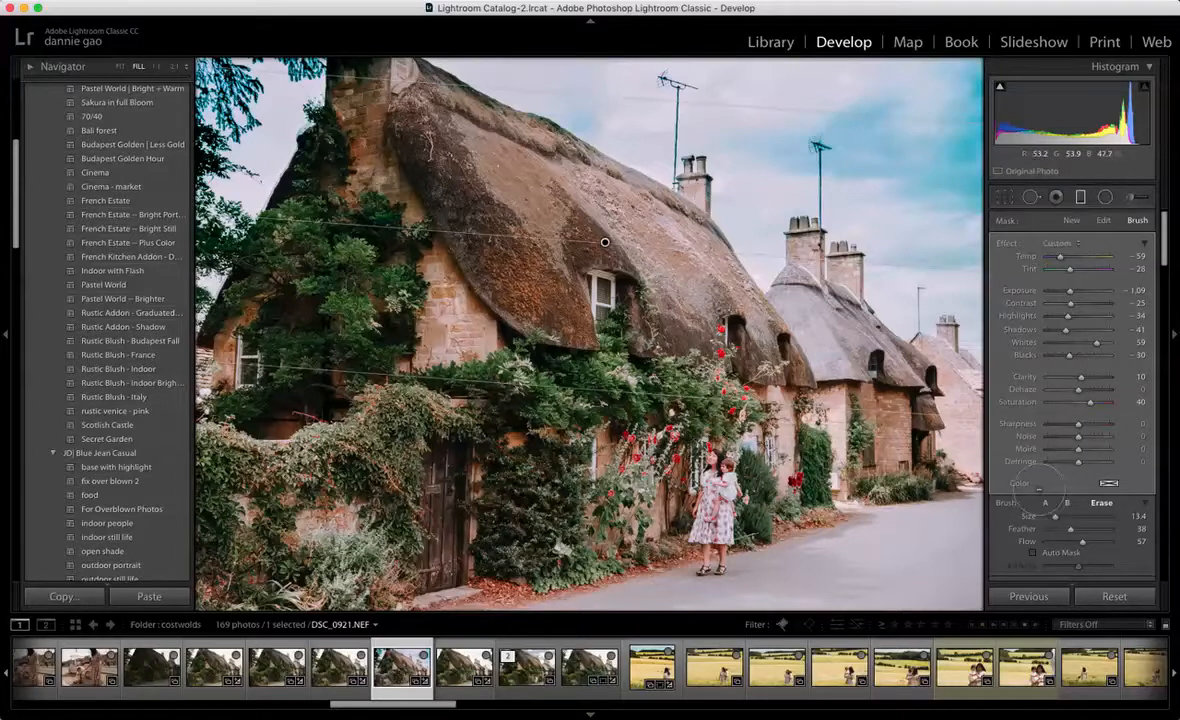
left_click_drag(1055, 516, 1053, 519)
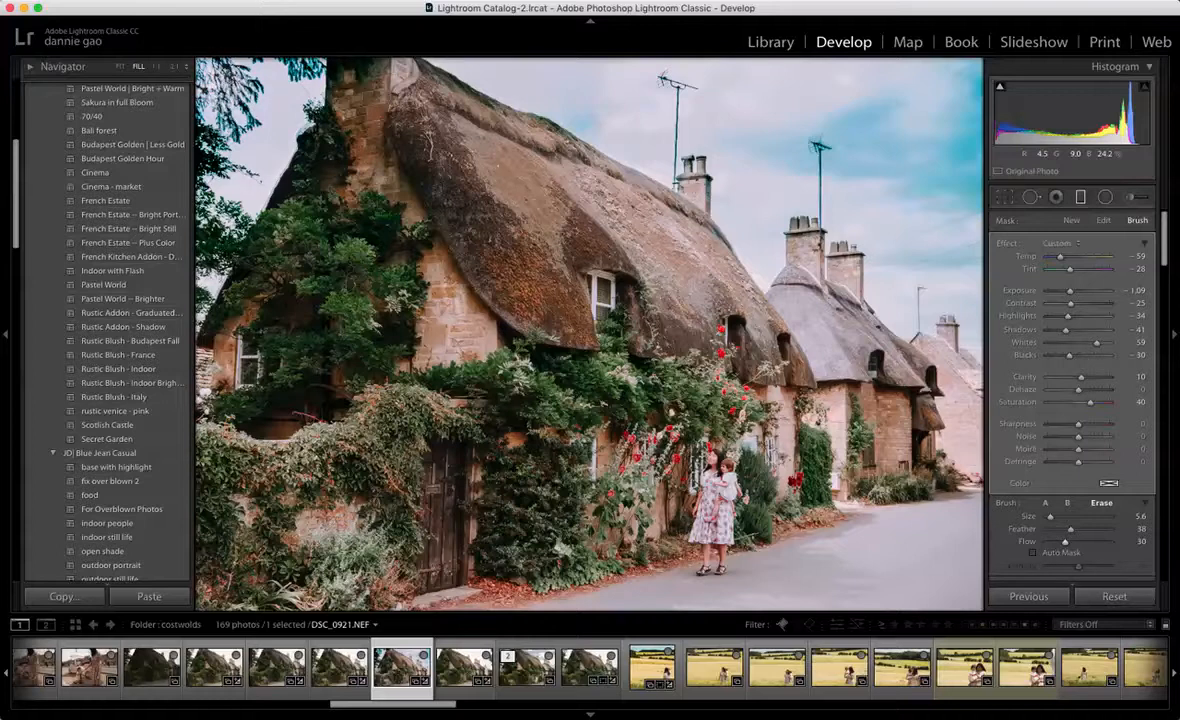
mouse_move(257, 55)
left_mouse_down()
mouse_move(247, 53)
mouse_move(340, 74)
mouse_move(259, 41)
mouse_move(190, 133)
mouse_move(229, 121)
mouse_move(255, 61)
mouse_move(186, 112)
mouse_move(207, 160)
mouse_move(204, 151)
left_mouse_up()
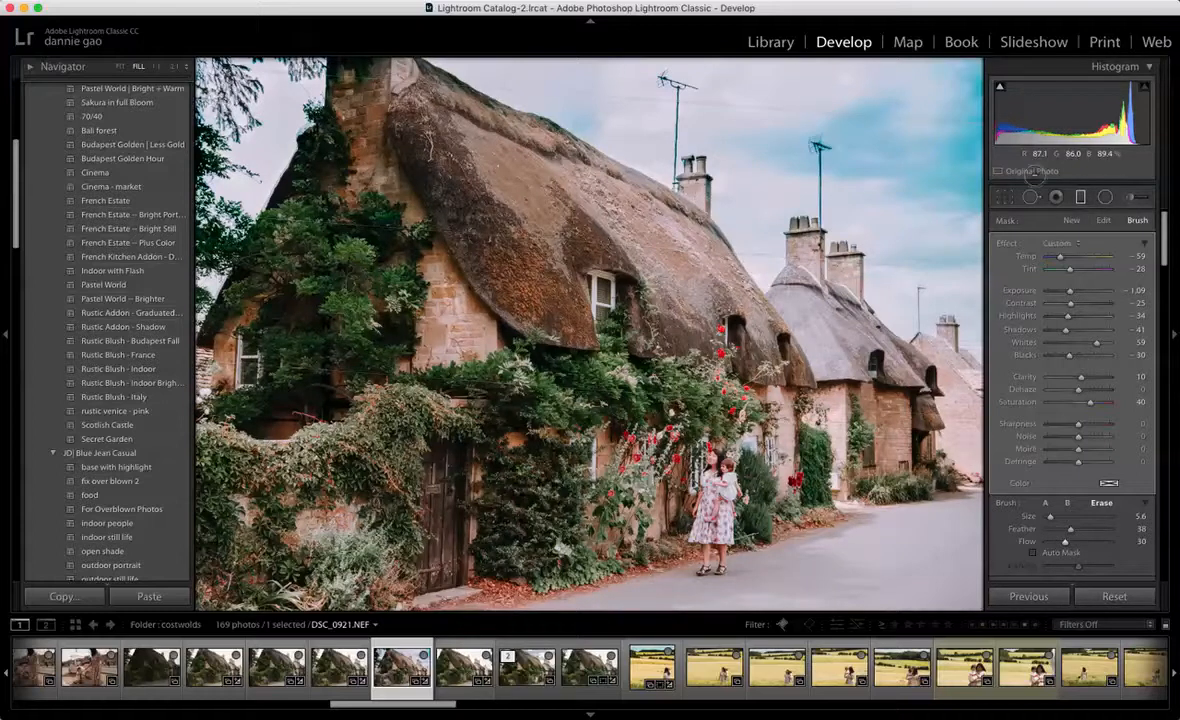
left_click(1081, 197)
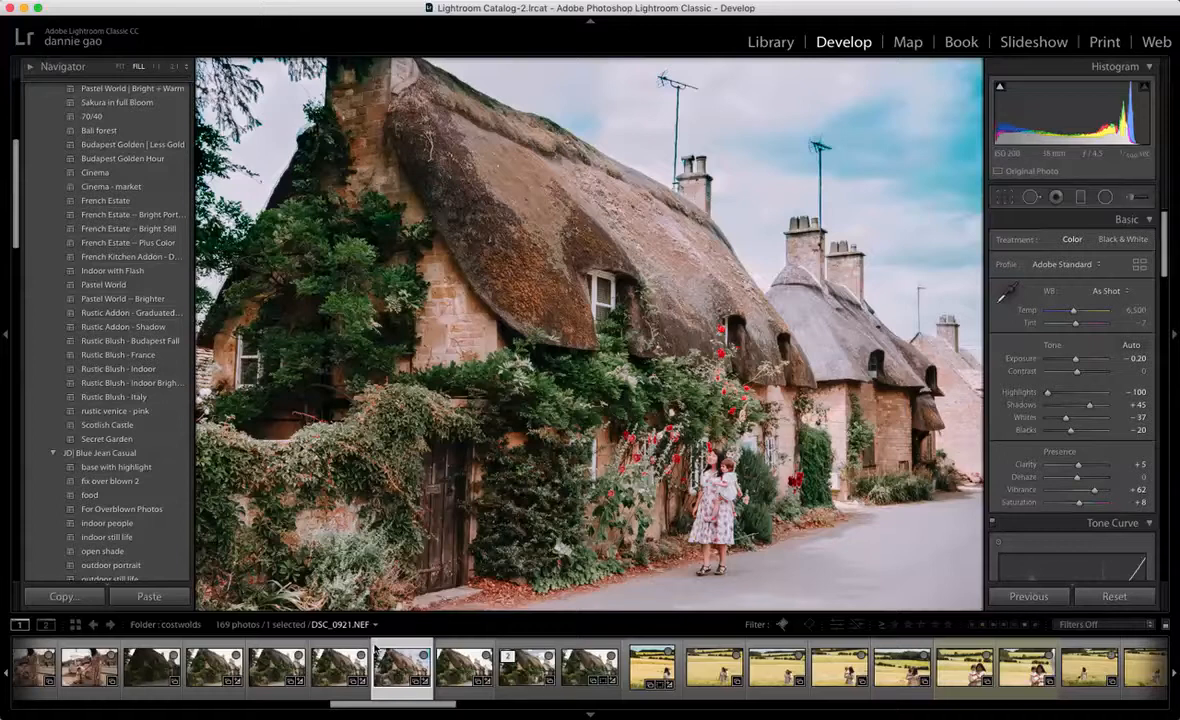
Step: Crop the cottage photo to a 5 x 7 aspect ratio and apply the crop
key("r")
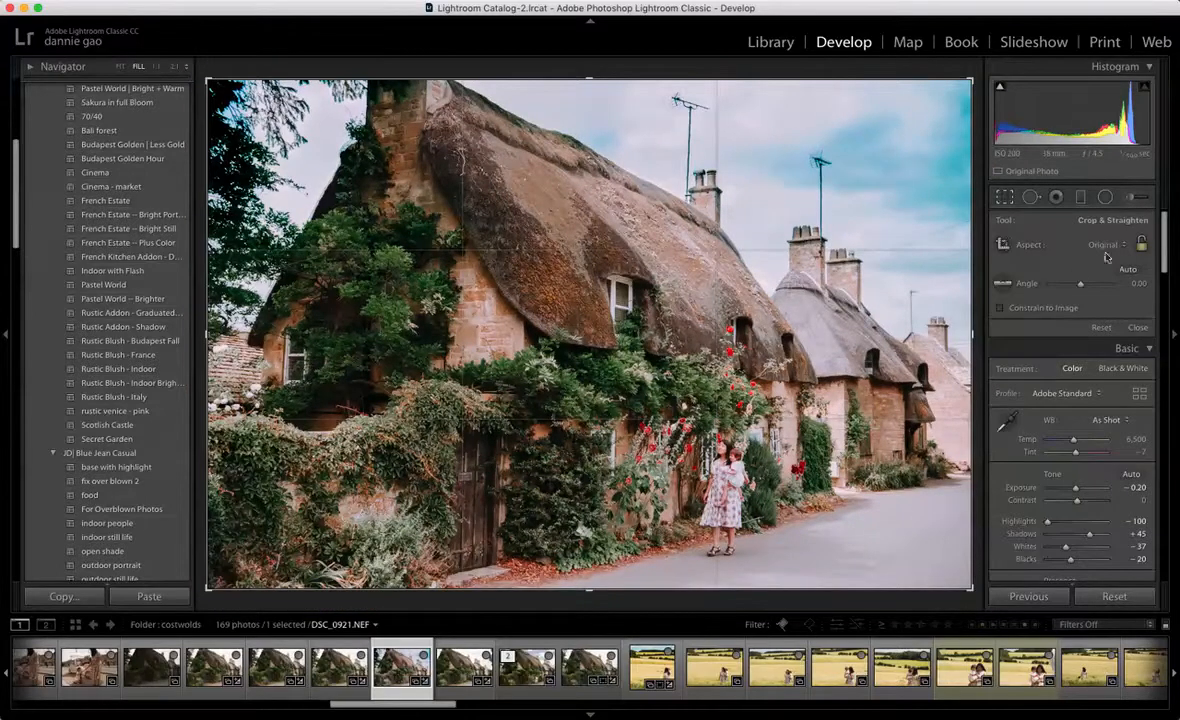
left_click(1105, 245)
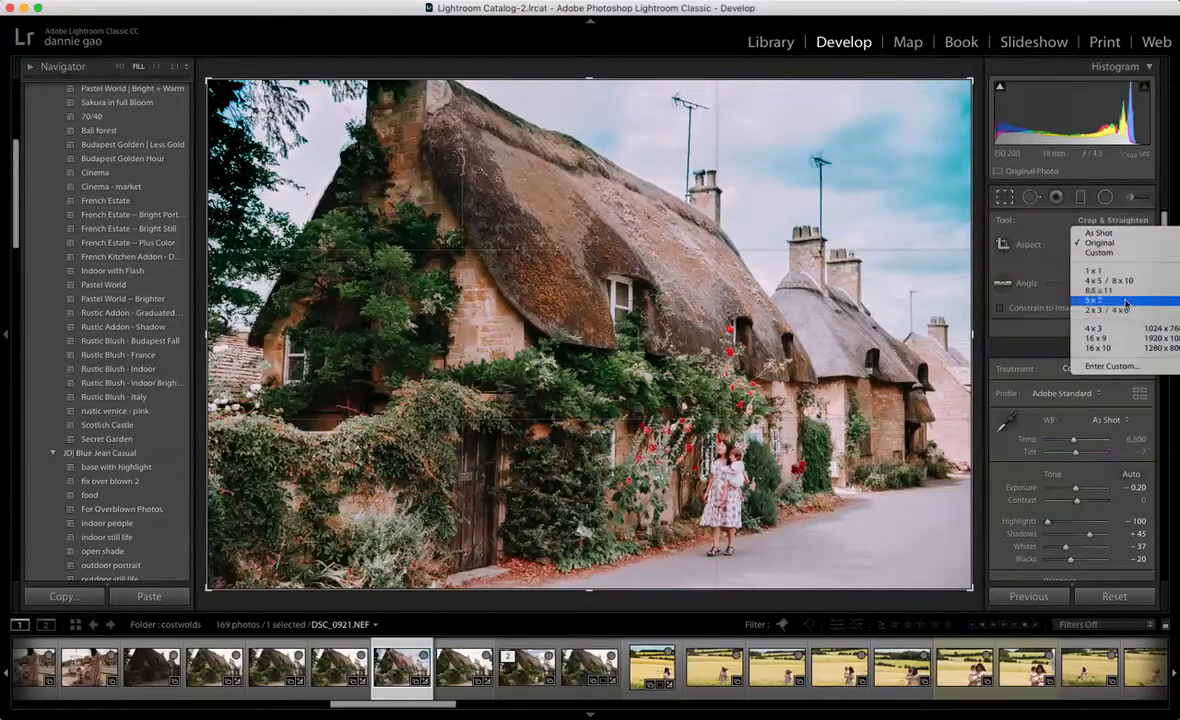
left_click(1128, 302)
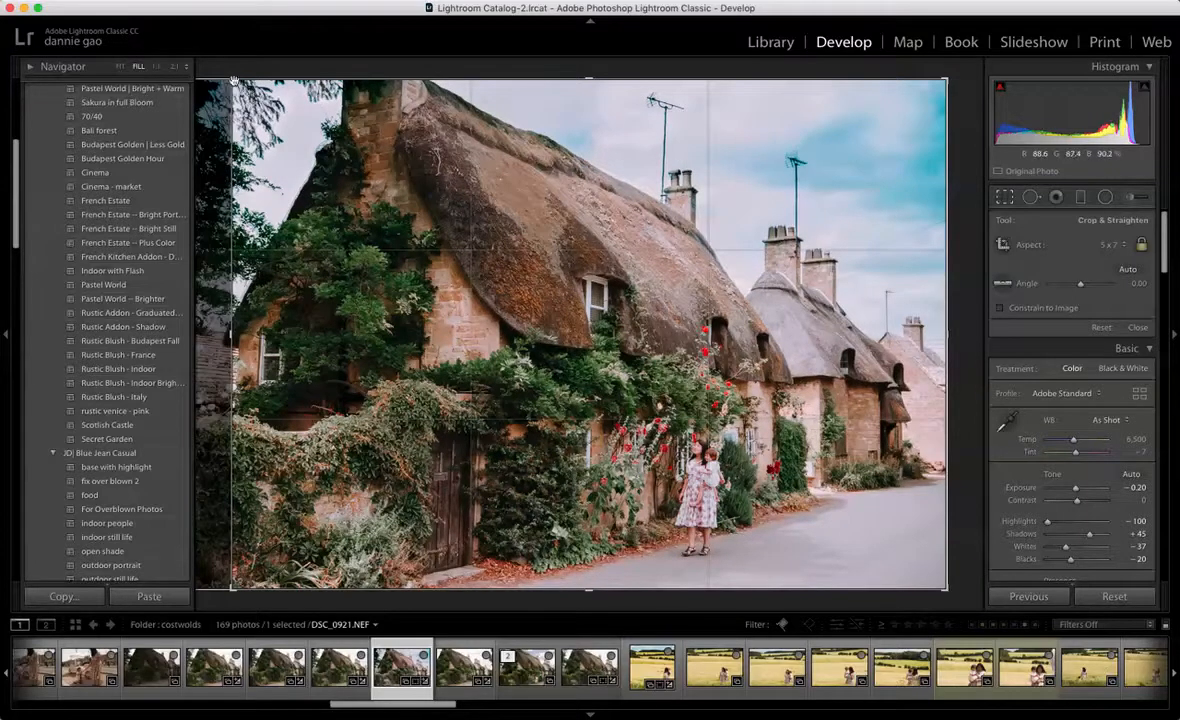
key("Return")
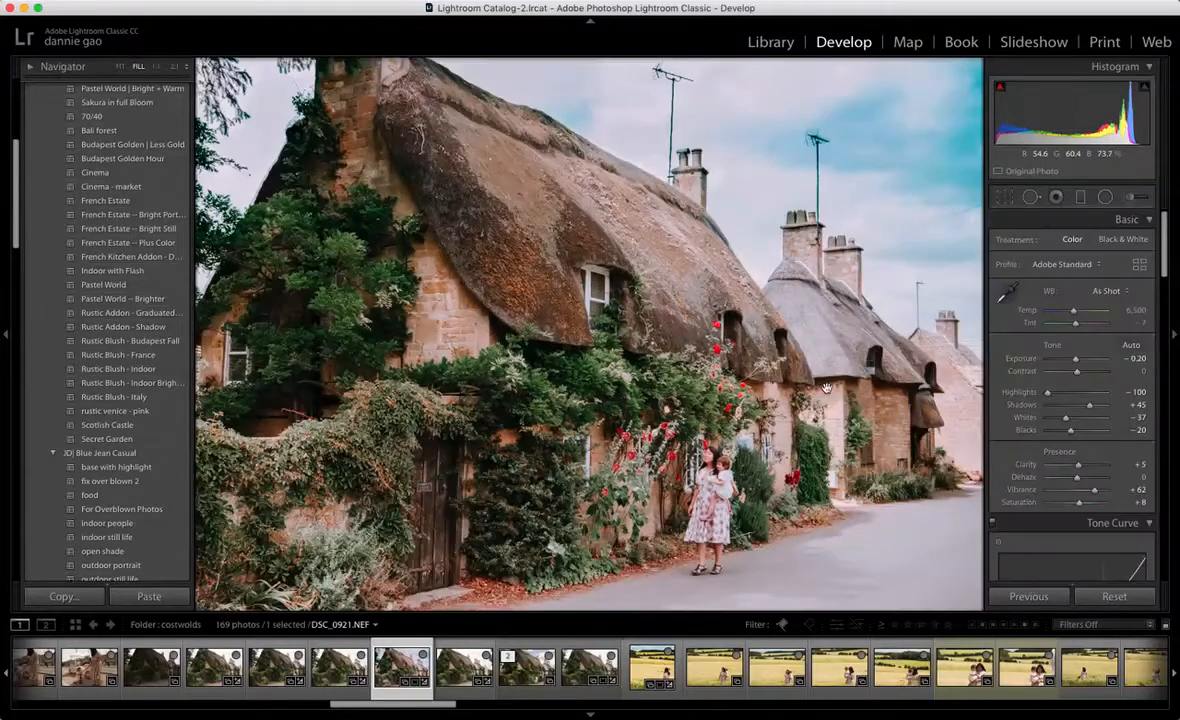
Step: Reopen the crop and tighten the 5 x 7 frame slightly by pulling in its right and bottom edges, then apply it
left_click(1006, 200)
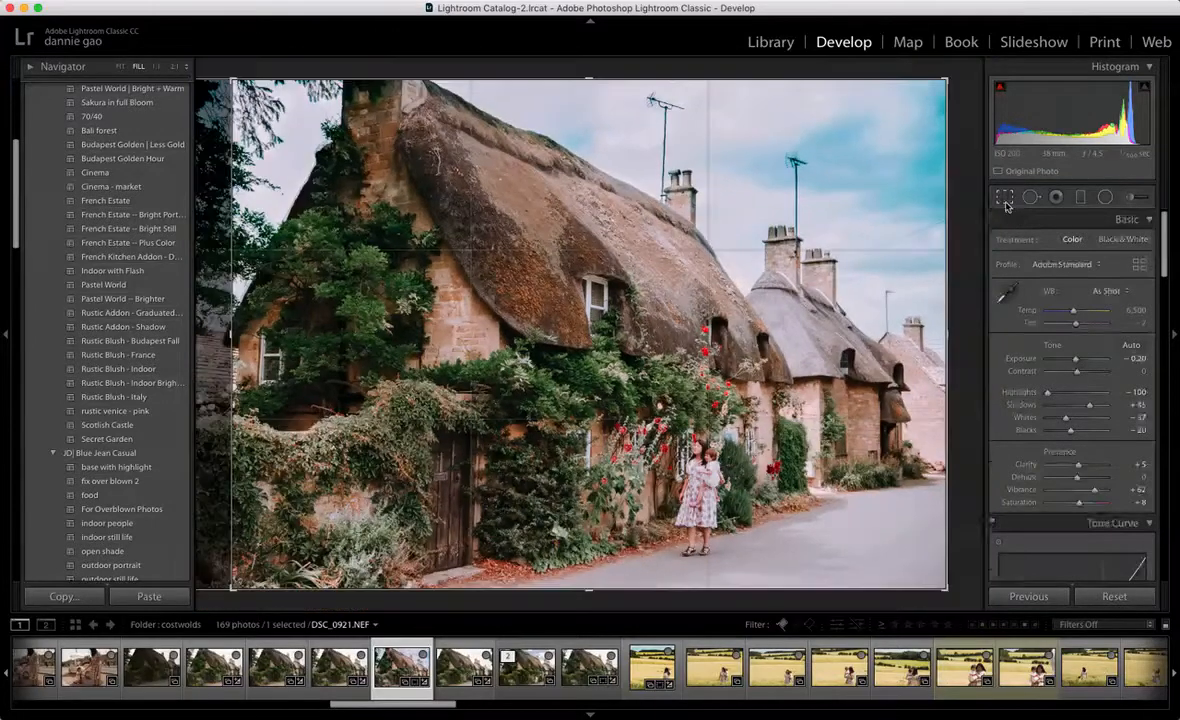
left_click_drag(947, 335, 940, 335)
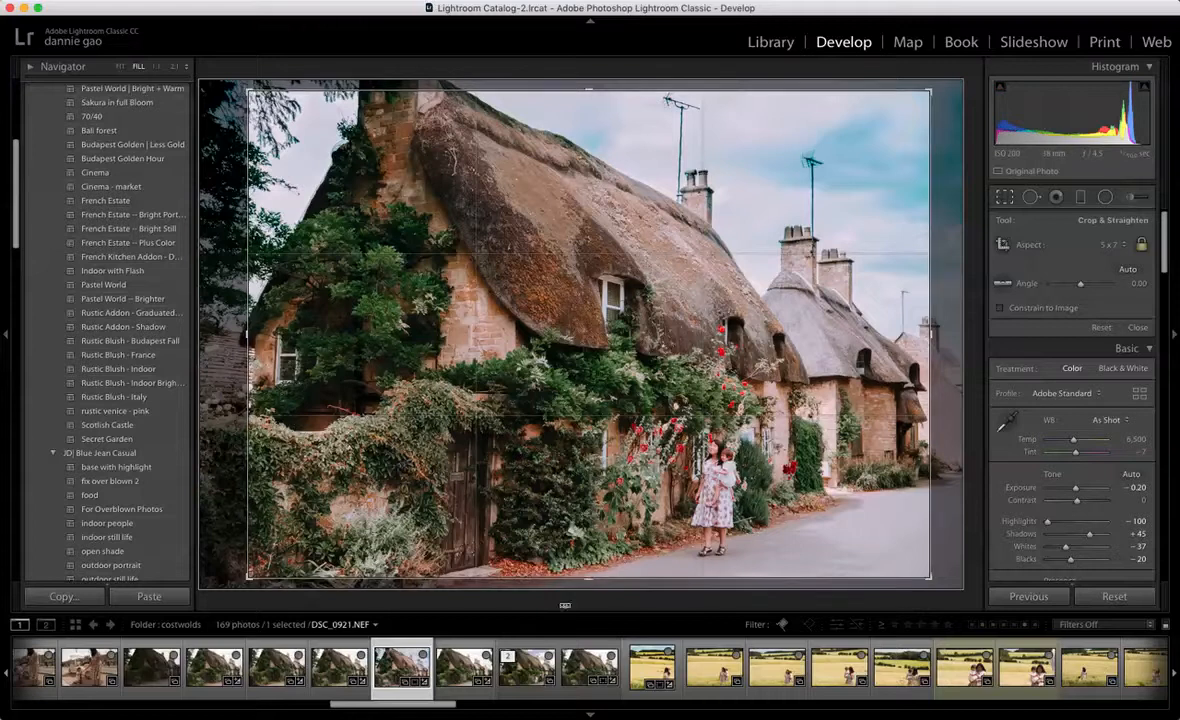
left_click_drag(591, 581, 592, 580)
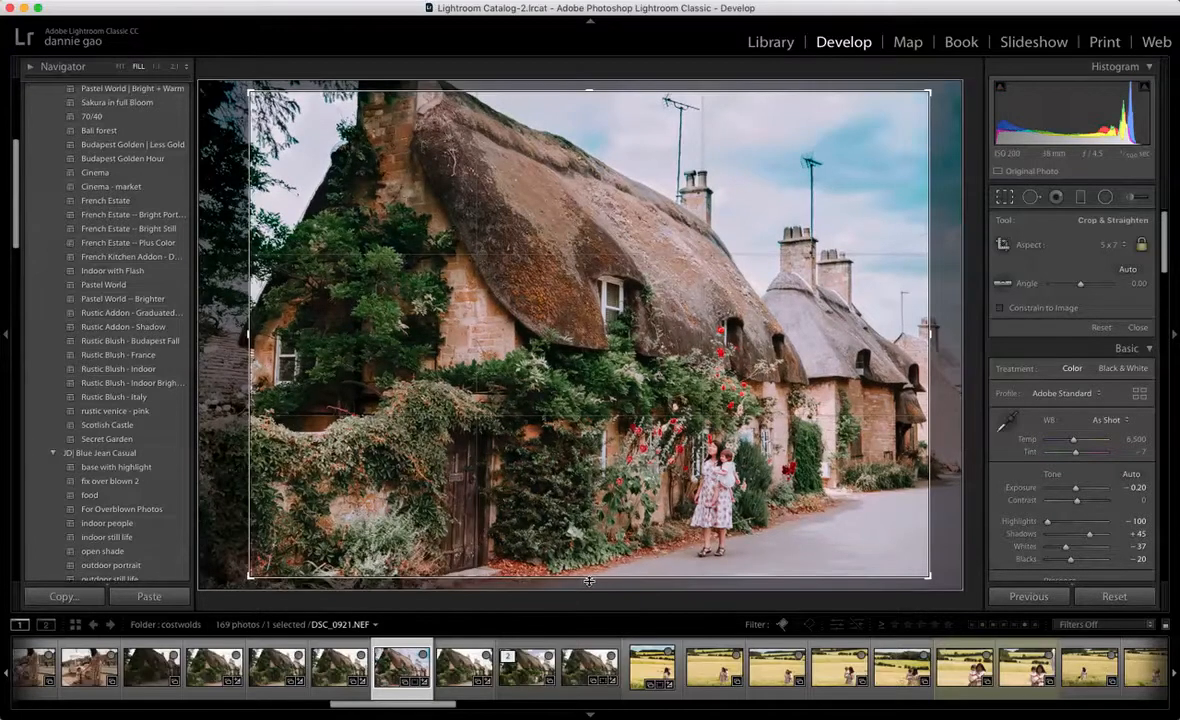
key("Return")
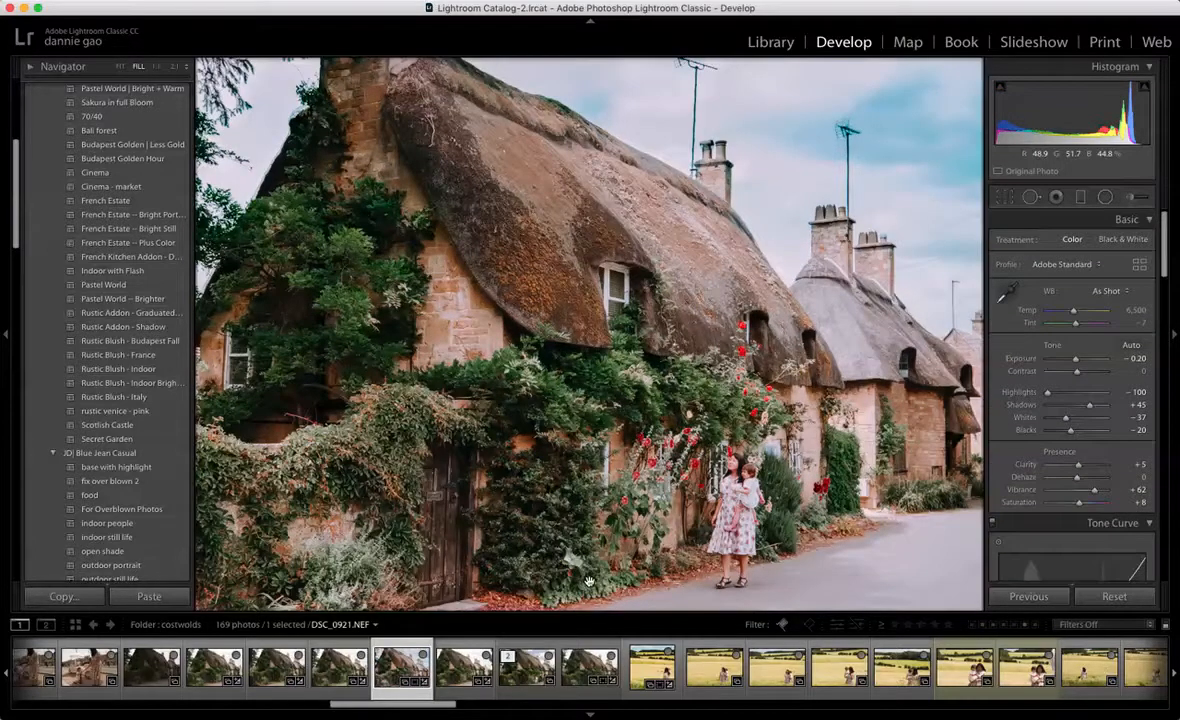
Step: Heal away the antenna above the far cottage's chimney with Spot Removal at size 76, feather 49 and opacity 100
left_click(1031, 198)
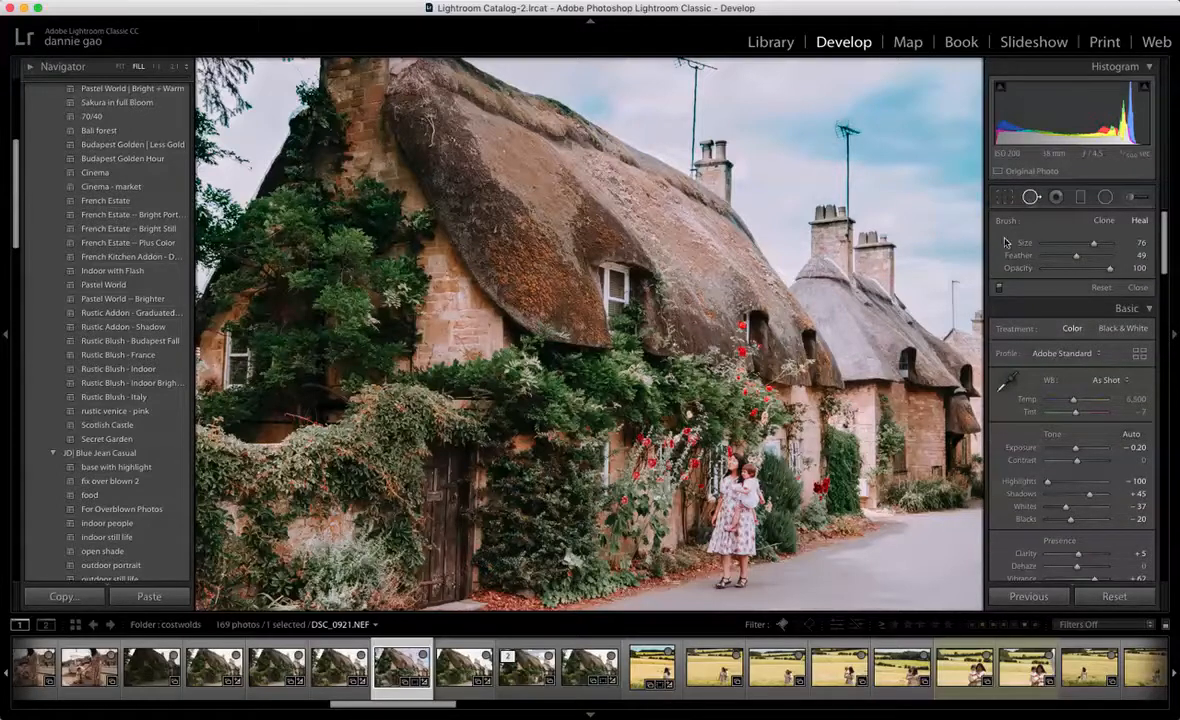
left_click_drag(845, 125, 848, 200)
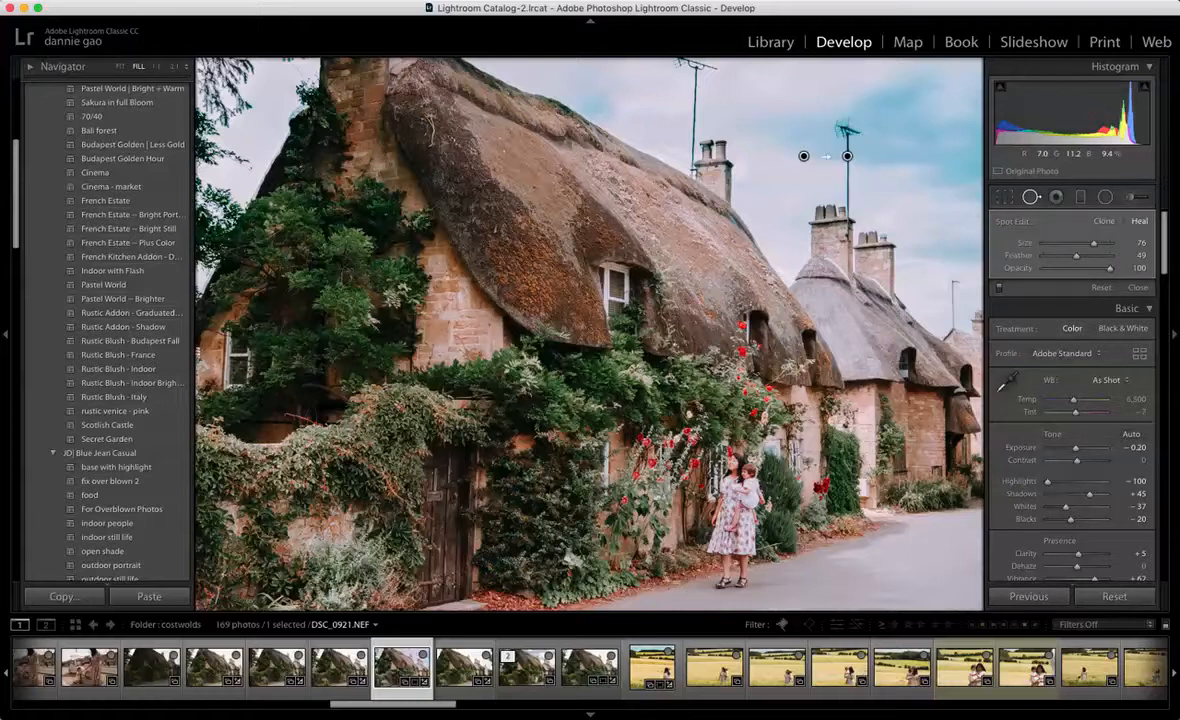
left_click(1031, 197)
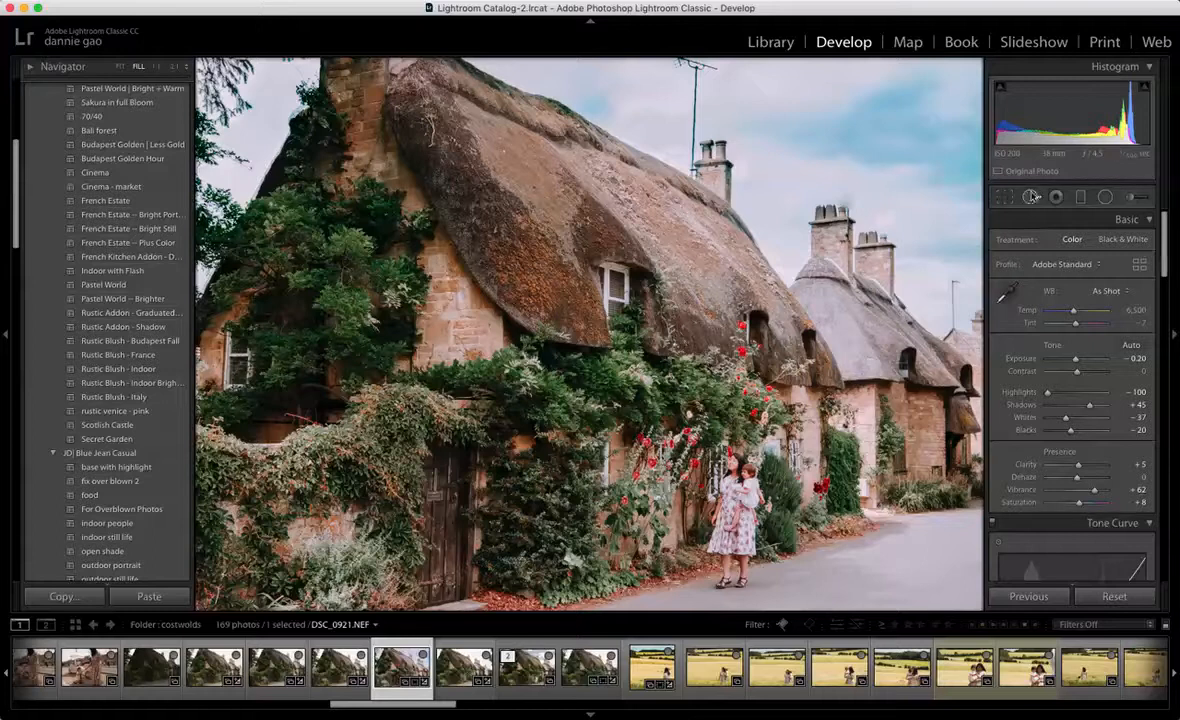
Step: Heal away the tall antenna beside the near cottage's chimney with a size 48 brush, sampling from the adjacent sky
key("q")
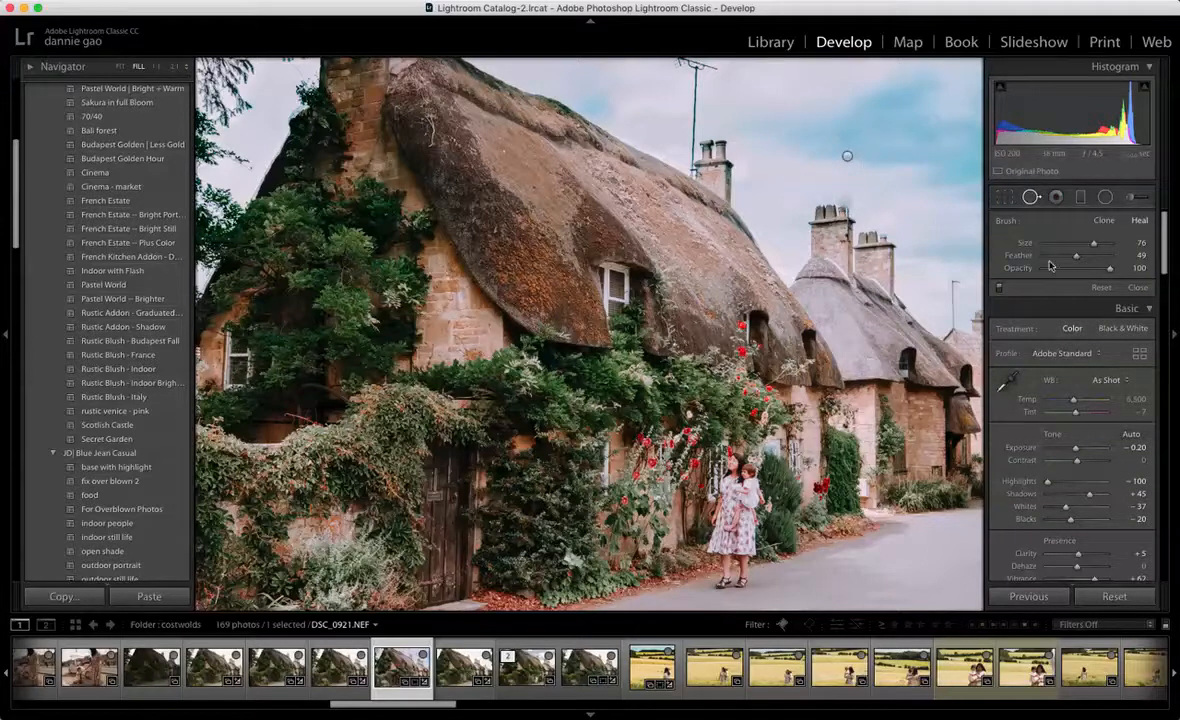
left_click_drag(1093, 243, 1075, 245)
mouse_move(678, 63)
left_mouse_down()
mouse_move(716, 68)
mouse_move(694, 72)
mouse_move(690, 105)
left_mouse_up()
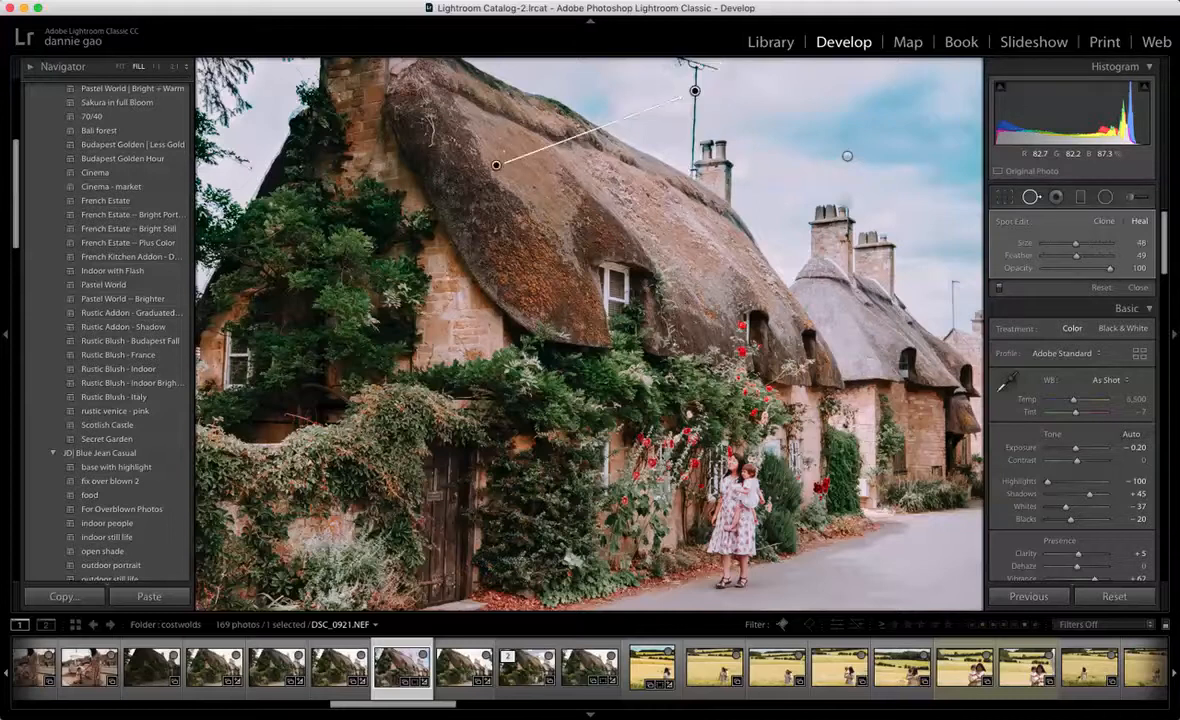
mouse_move(496, 165)
left_mouse_down()
mouse_move(590, 98)
mouse_move(752, 101)
left_mouse_up()
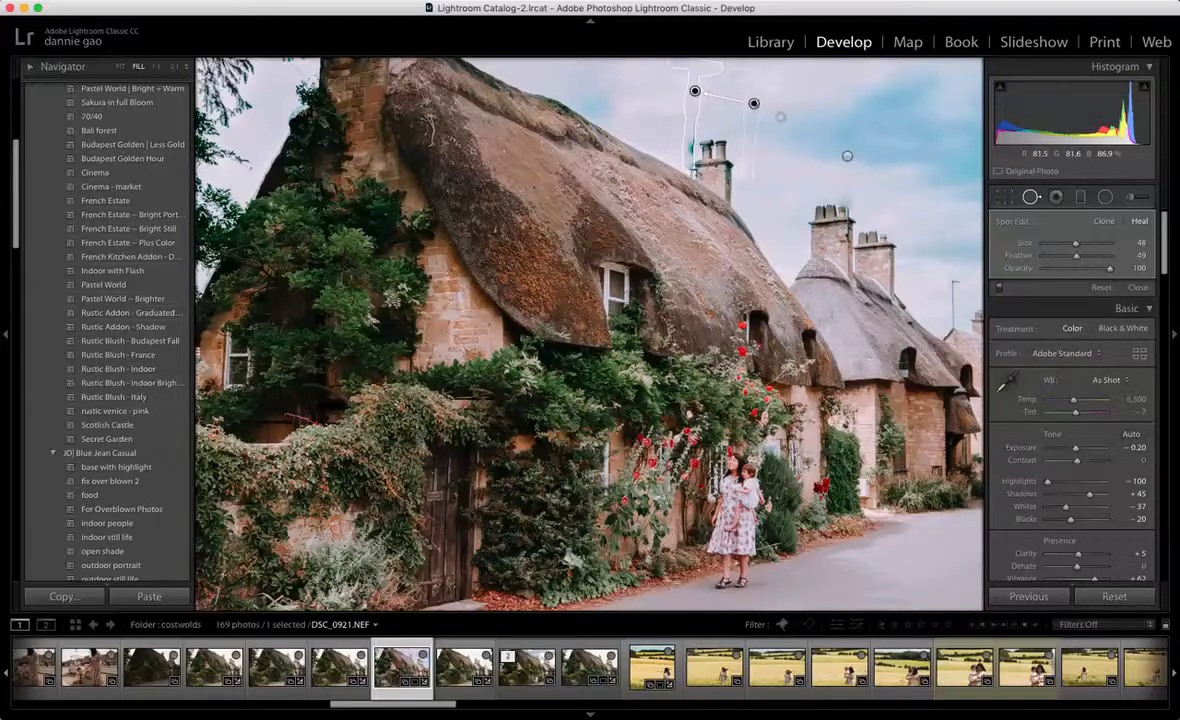
left_click_drag(754, 103, 744, 93)
left_click(1031, 197)
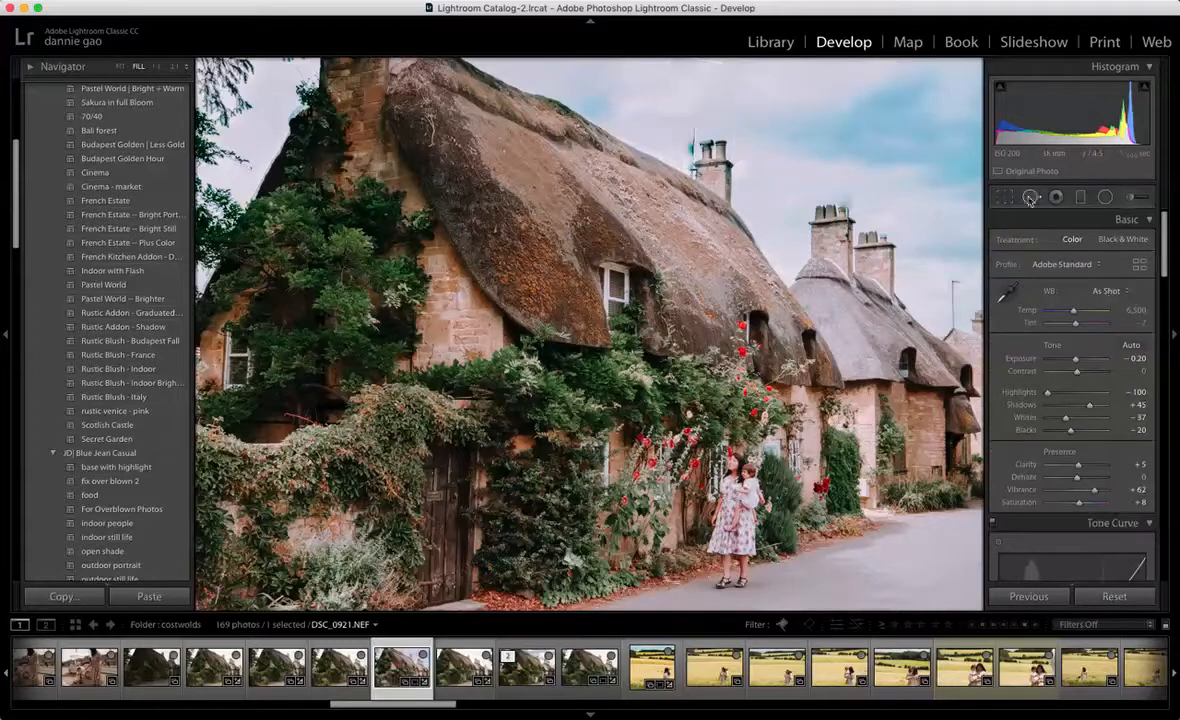
Step: Delete both healing spots covering the two chimney antennas
left_click(1031, 197)
left_click(695, 93)
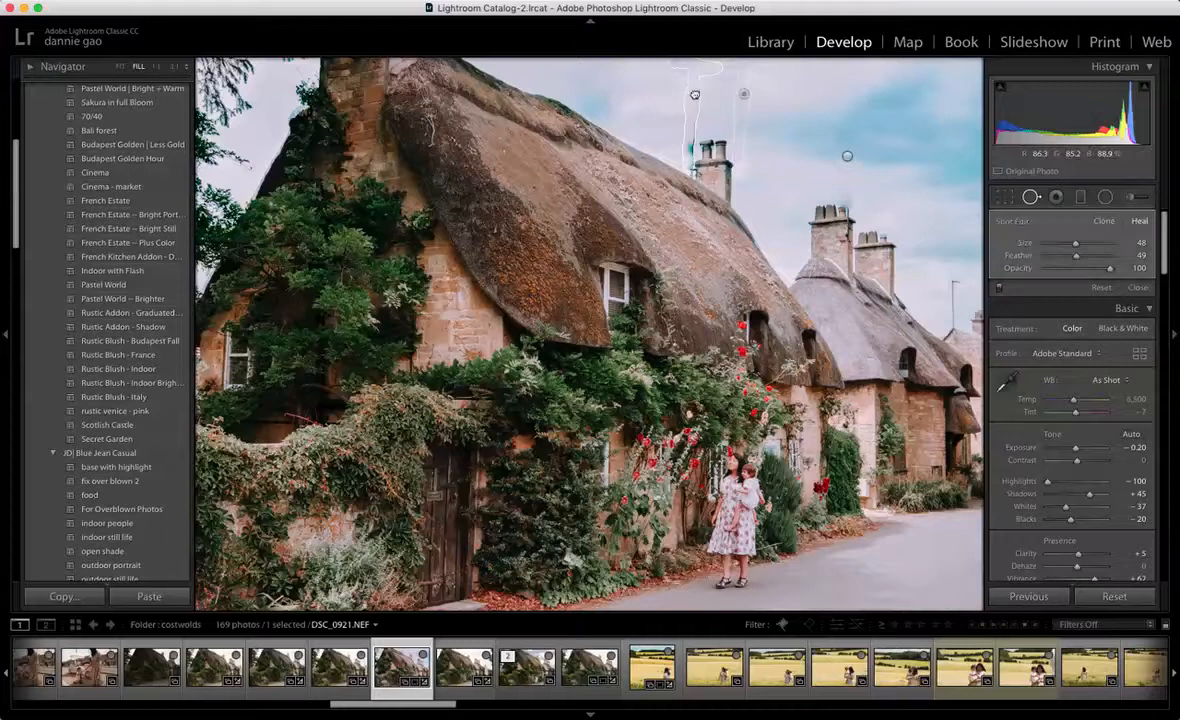
key("Delete")
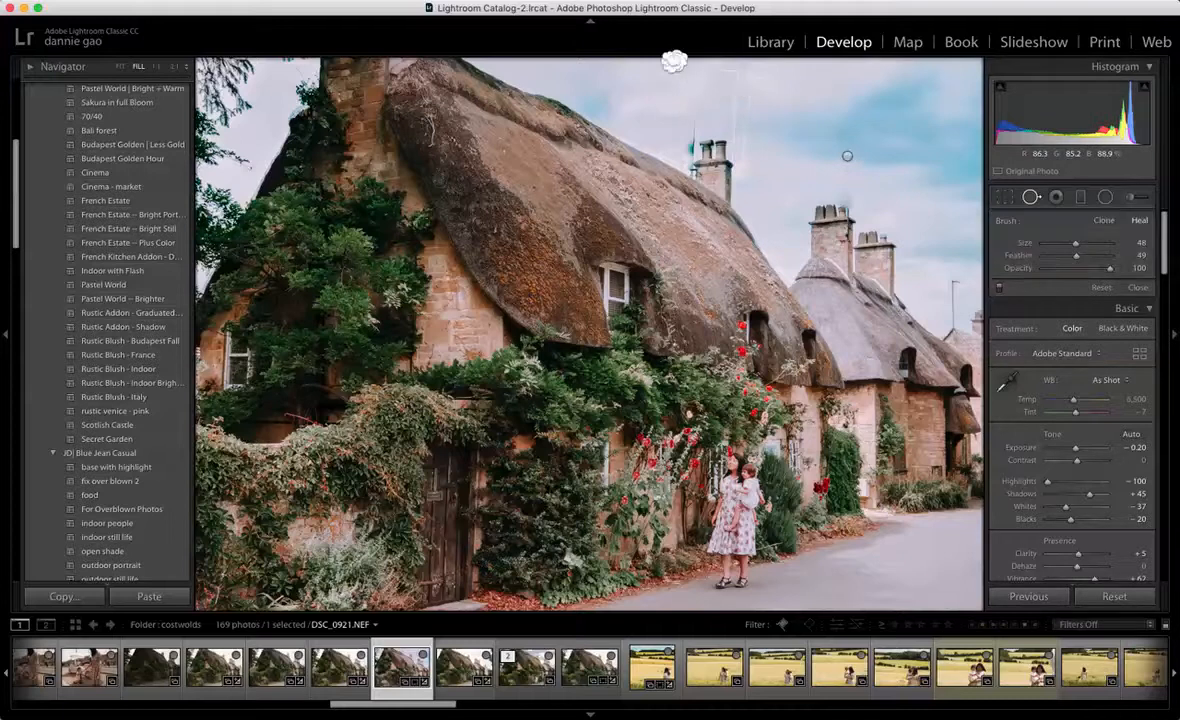
left_click(847, 156)
left_click(847, 156)
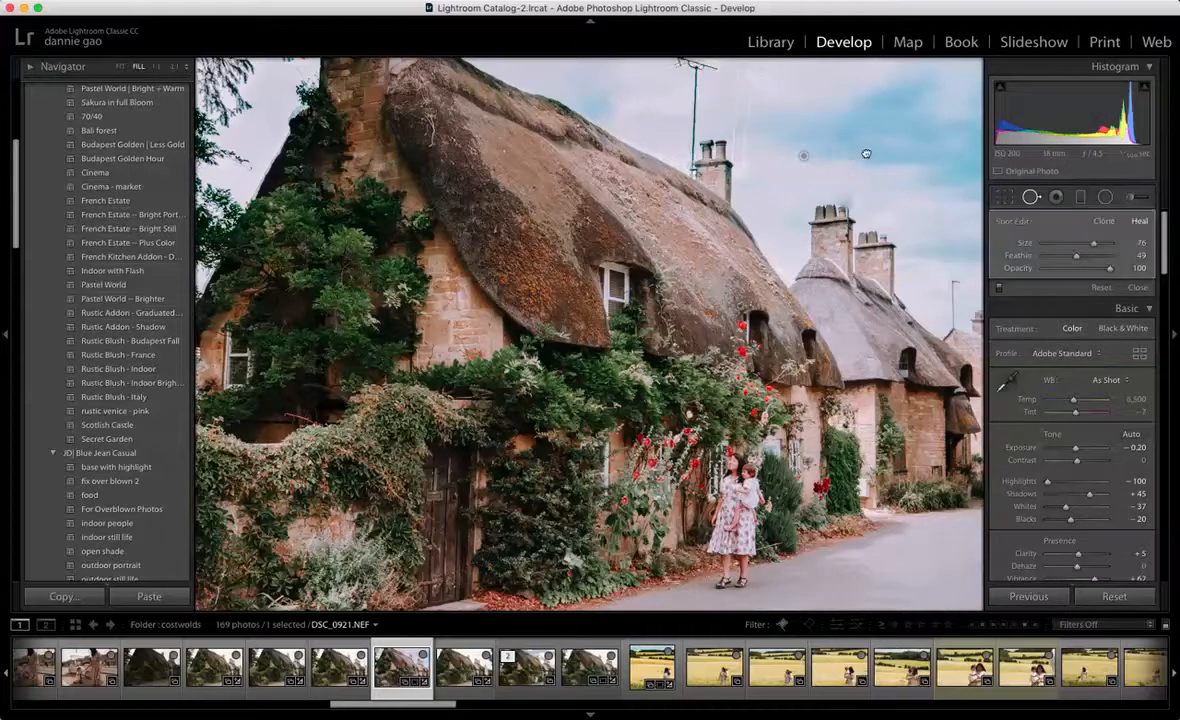
key("Delete")
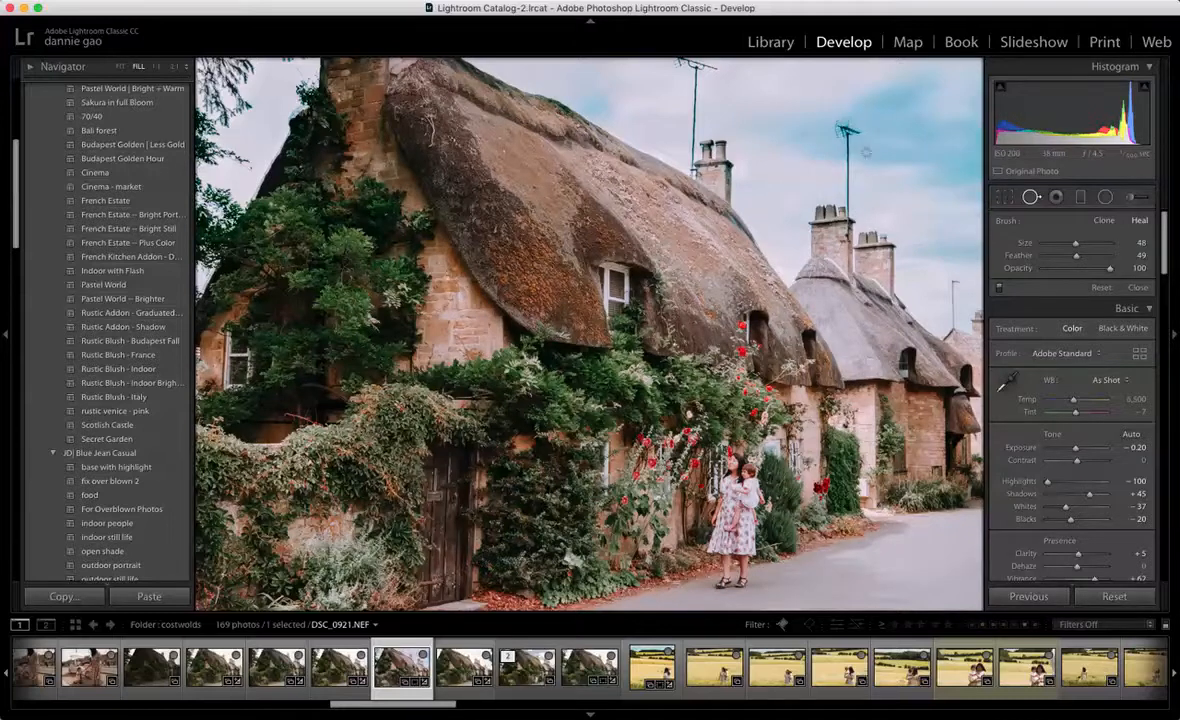
Step: Compare the edited cottage photo with its Before version several times, ending on the edited view
key("backslash")
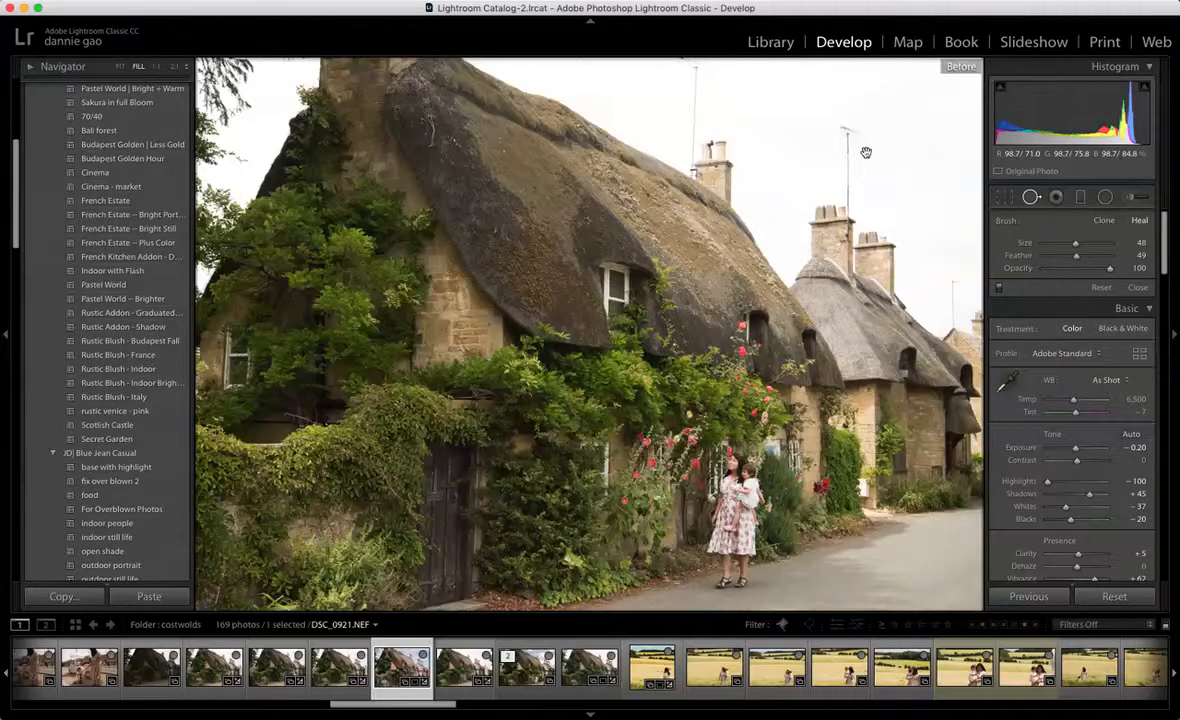
key("backslash")
key("backslash")
key("backslash")
key("backslash")
key("backslash")
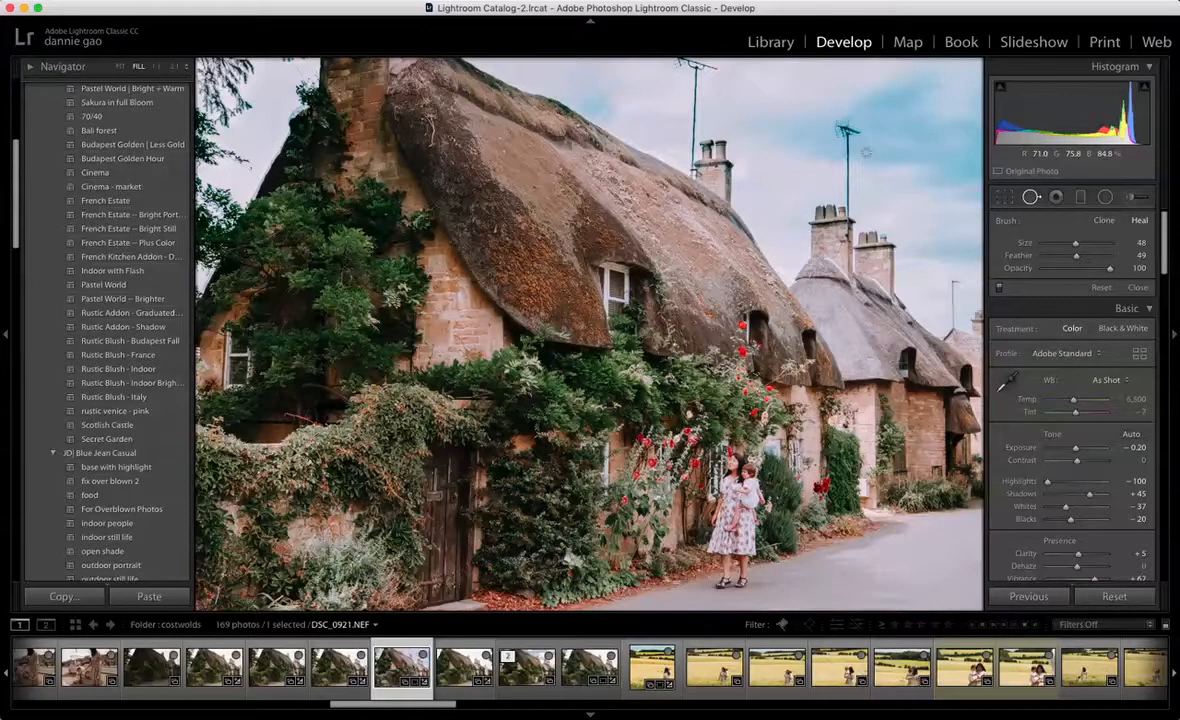
key("backslash")
key("backslash")
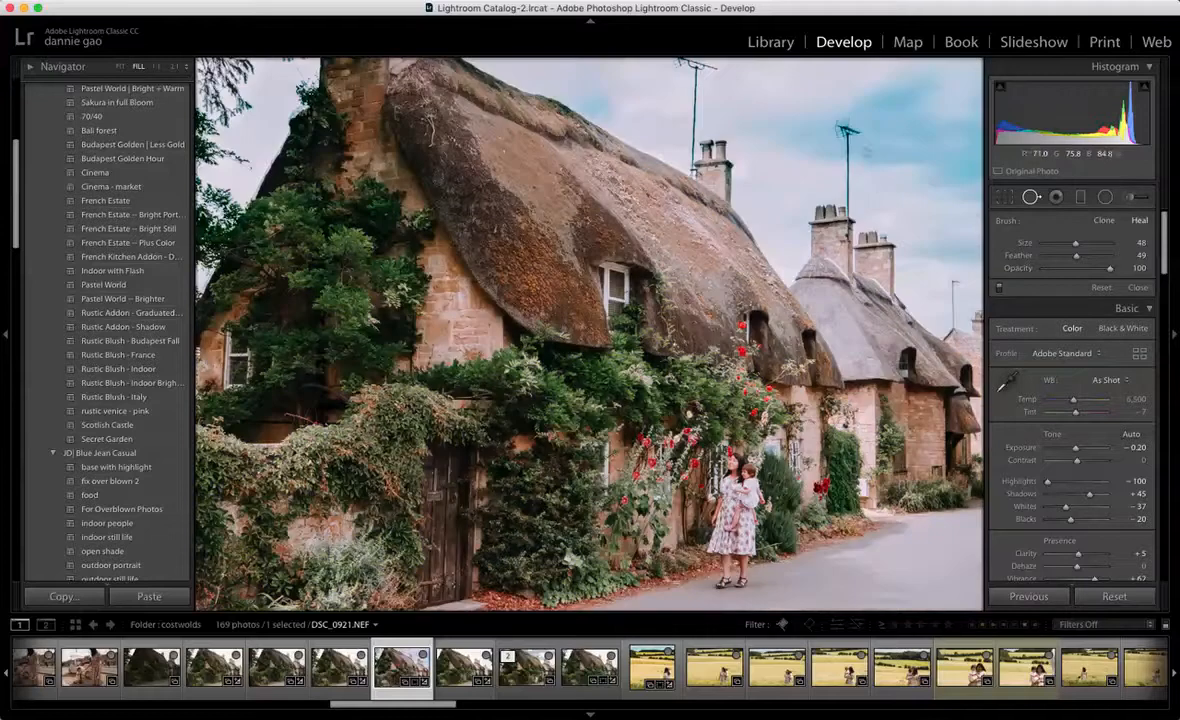